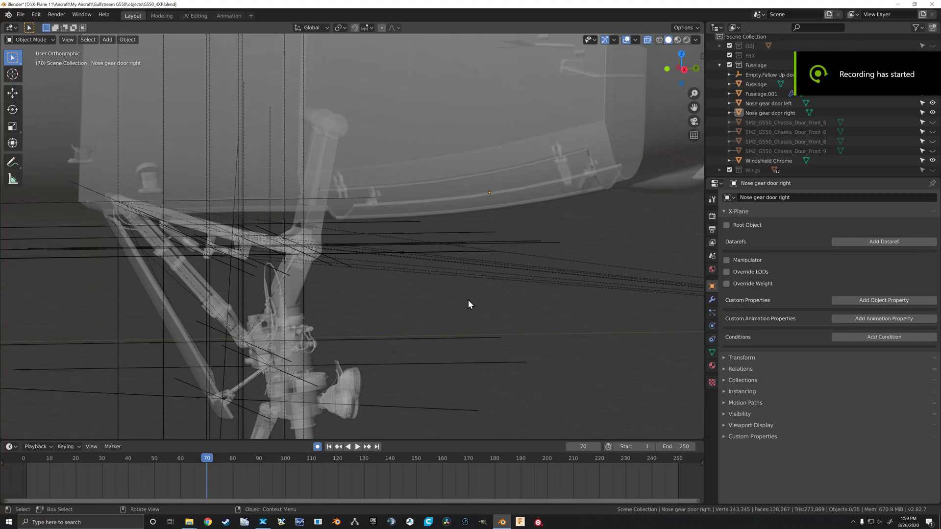
# Frame the whole nose and nose gear in Right Orthographic side view.
pyautogui.keyDown('shift'); pyautogui.moveTo(467, 300); pyautogui.dragTo(495, 298, button='middle'); pyautogui.keyUp('shift')
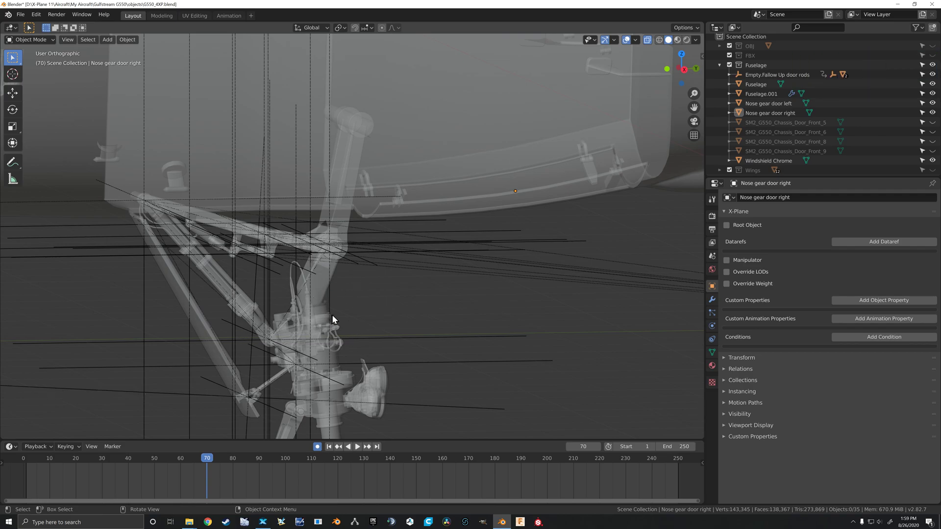
pyautogui.scroll(-2, 353, 323)
pyautogui.keyDown('shift'); pyautogui.moveTo(425, 292); pyautogui.dragTo(432, 238, button='middle'); pyautogui.keyUp('shift')
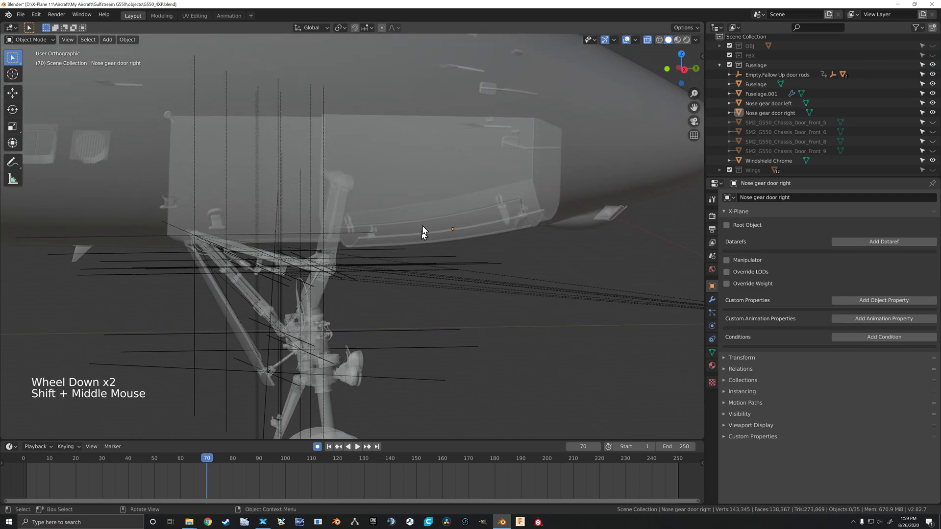
pyautogui.scroll(4, 467, 235)
pyautogui.keyDown('shift'); pyautogui.moveTo(546, 231); pyautogui.dragTo(403, 286, button='middle'); pyautogui.keyUp('shift')
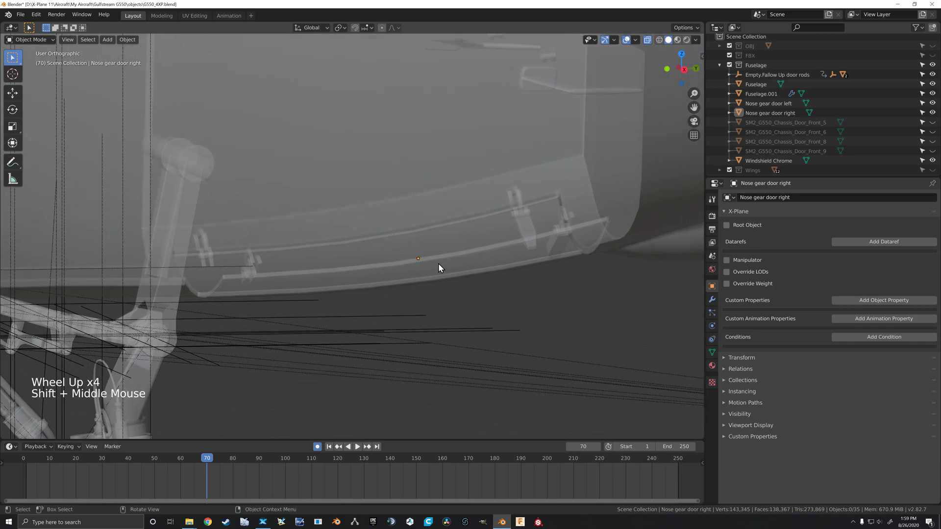
pyautogui.scroll(-2, 440, 268)
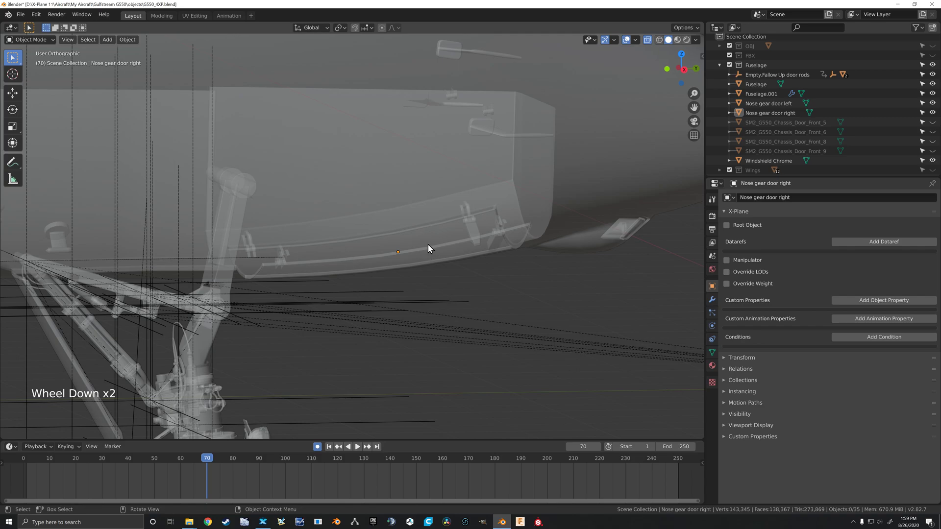
pyautogui.press('KP_3')
pyautogui.scroll(-2, 444, 269)
pyautogui.moveTo(445, 268)
pyautogui.keyDown('shift'); pyautogui.mouseDown(button='middle')
pyautogui.moveTo(436, 257)
pyautogui.moveTo(443, 275)
pyautogui.mouseUp(button='middle'); pyautogui.keyUp('shift')
pyautogui.scroll(-4, 436, 257)
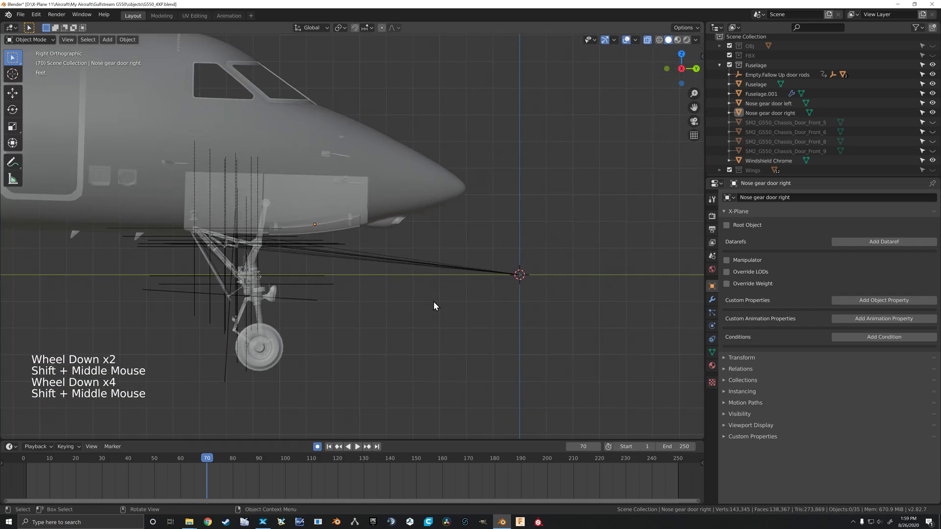
# Add a Plain Axes empty to the scene.
pyautogui.hotkey('shift', 'a')
pyautogui.moveTo(437, 387)
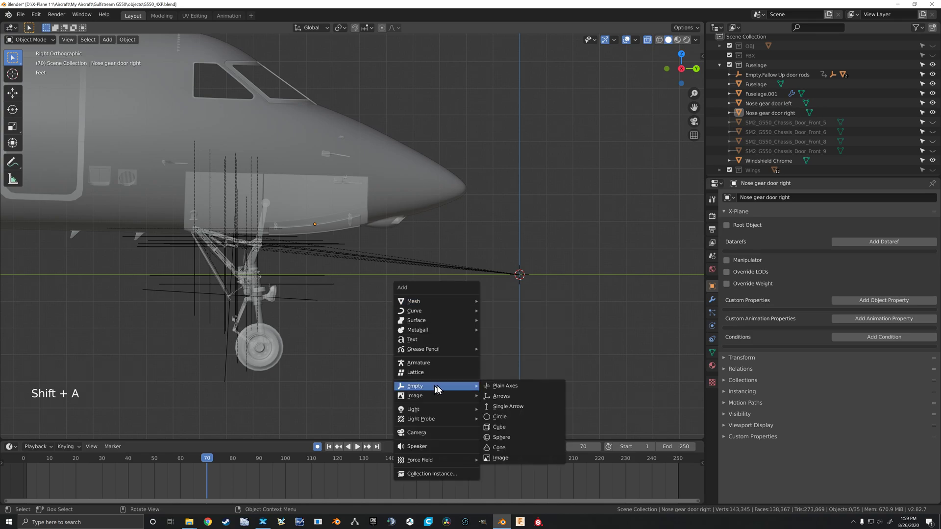
pyautogui.click(502, 385)
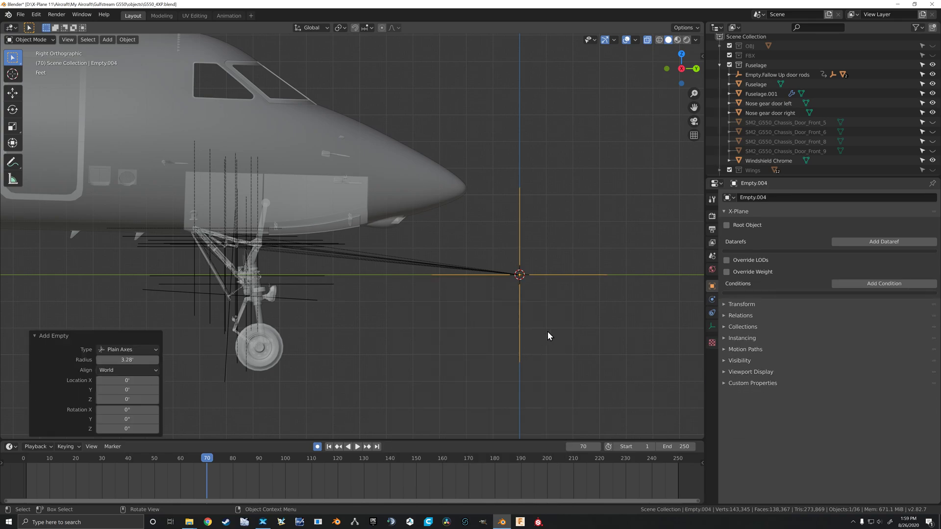
# Move the empty onto the right door's upper edge, tilted to the door's slope.
pyautogui.press('g')
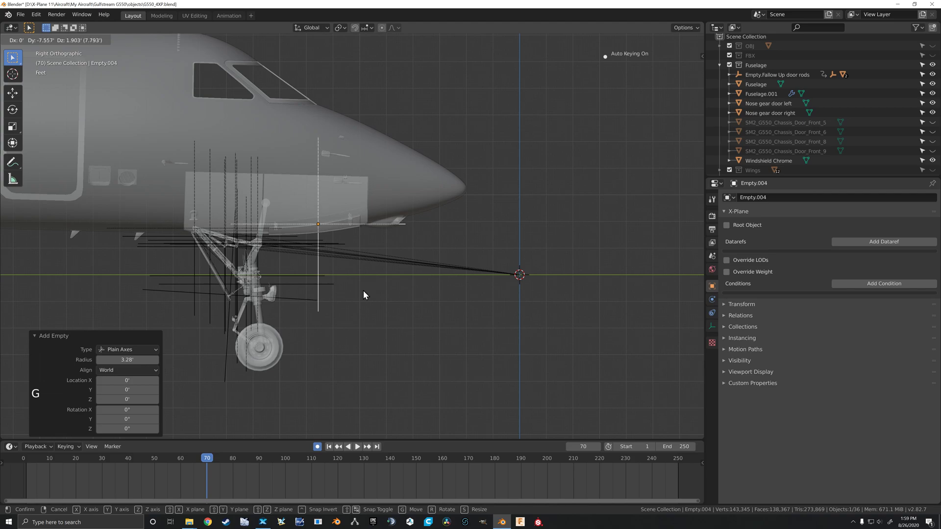
pyautogui.click(363, 290)
pyautogui.scroll(8, 325, 228)
pyautogui.keyDown('shift'); pyautogui.moveTo(325, 229); pyautogui.dragTo(508, 221, button='middle'); pyautogui.keyUp('shift')
pyautogui.scroll(1, 466, 307)
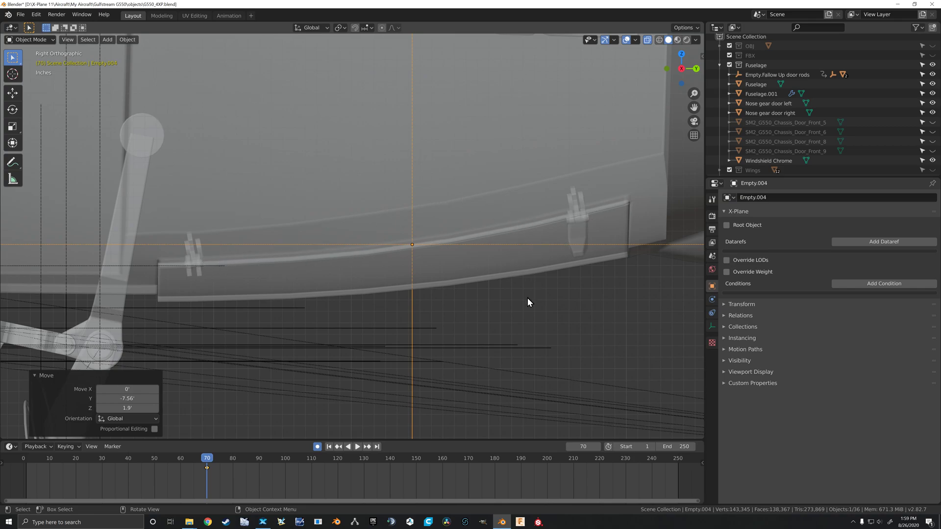
pyautogui.press('r')
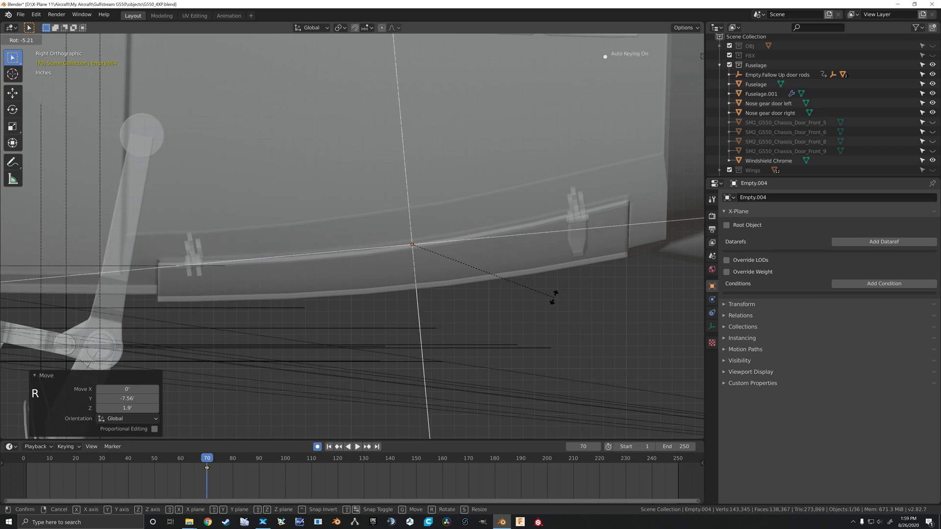
pyautogui.press('g')
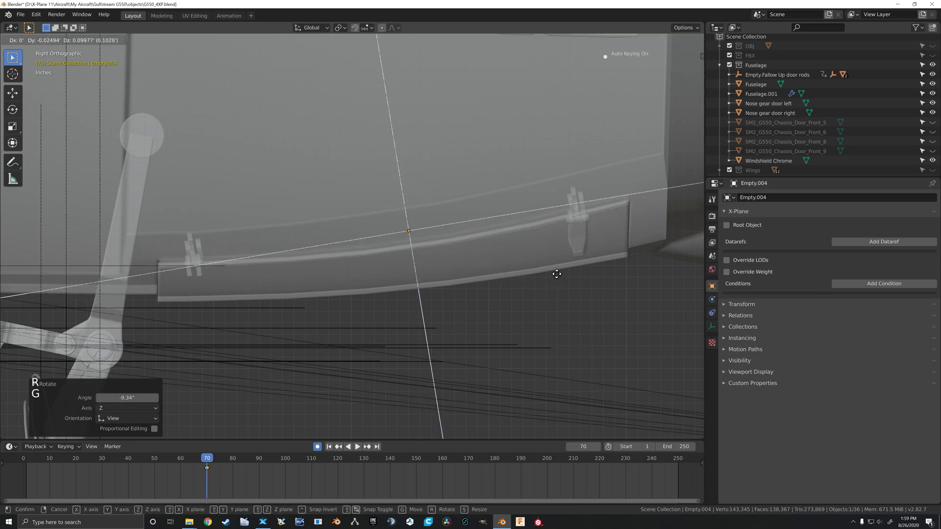
pyautogui.click(556, 270)
pyautogui.press('r')
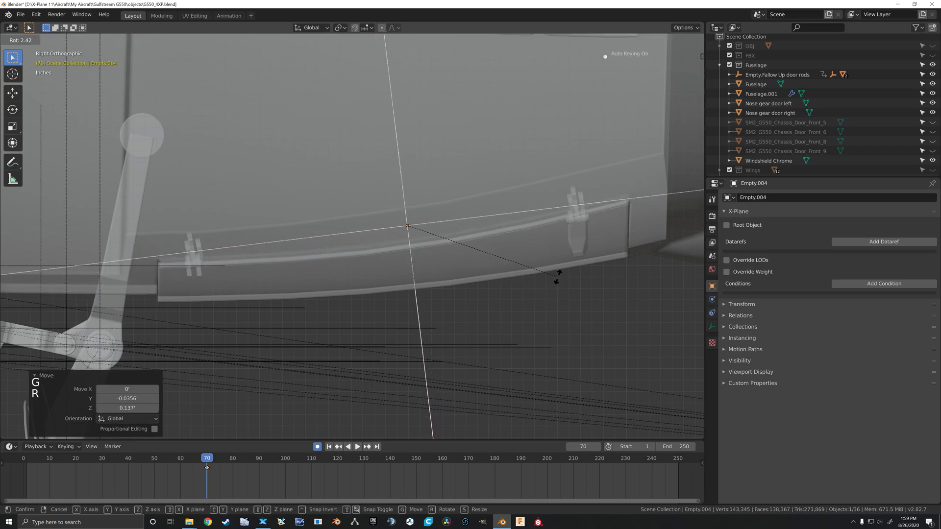
pyautogui.press('g')
pyautogui.click(559, 281)
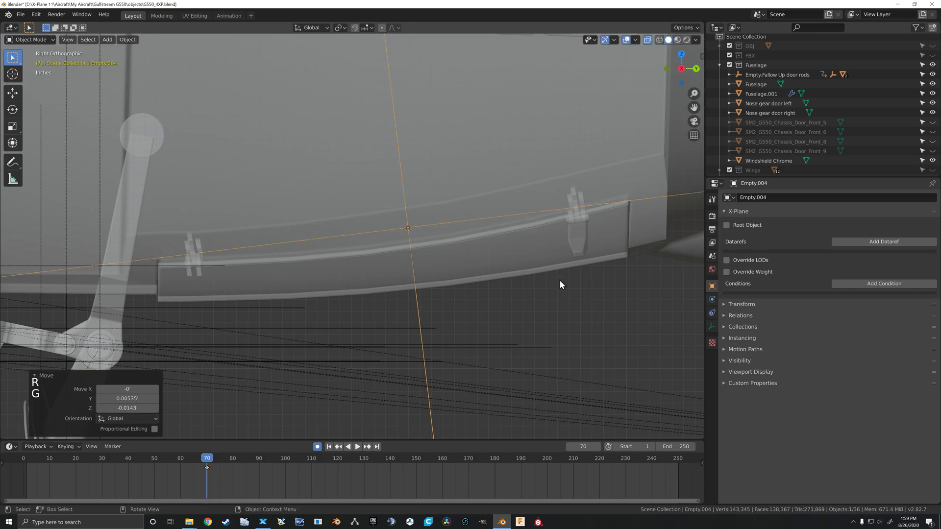
# In Top view, slide the empty 1.24' in X over the right door's hinge.
pyautogui.press('KP_7')
pyautogui.scroll(-2, 559, 286)
pyautogui.keyDown('shift'); pyautogui.moveTo(550, 271); pyautogui.dragTo(464, 269, button='middle'); pyautogui.keyUp('shift')
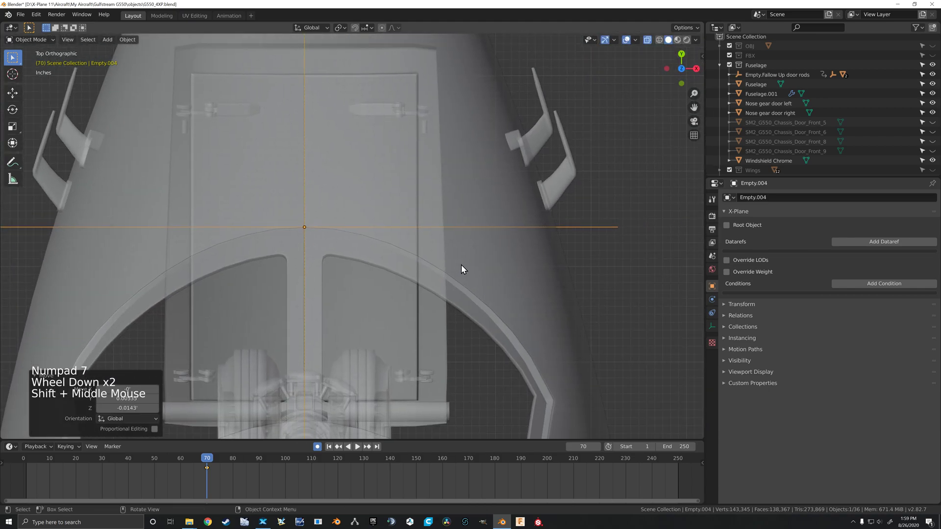
pyautogui.press('g')
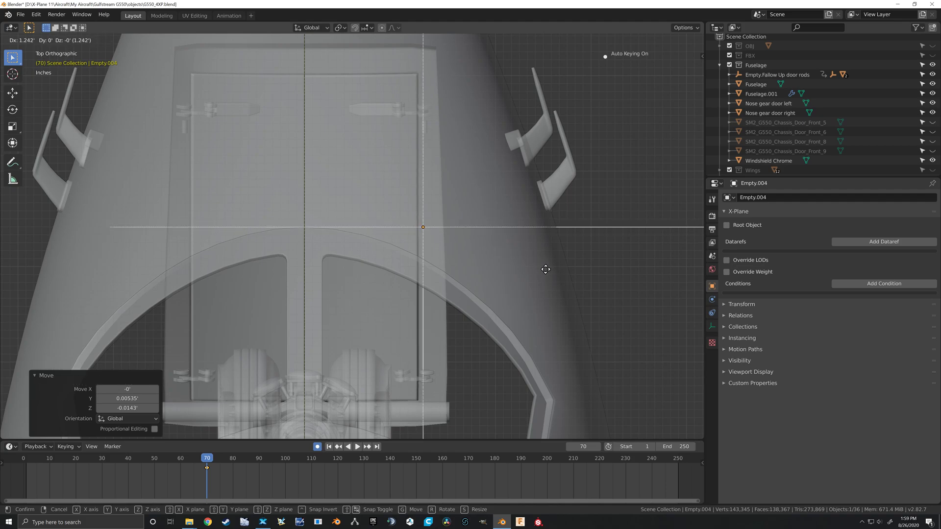
pyautogui.click(545, 269)
pyautogui.keyDown('shift'); pyautogui.moveTo(546, 269); pyautogui.dragTo(528, 287, button='middle'); pyautogui.keyUp('shift')
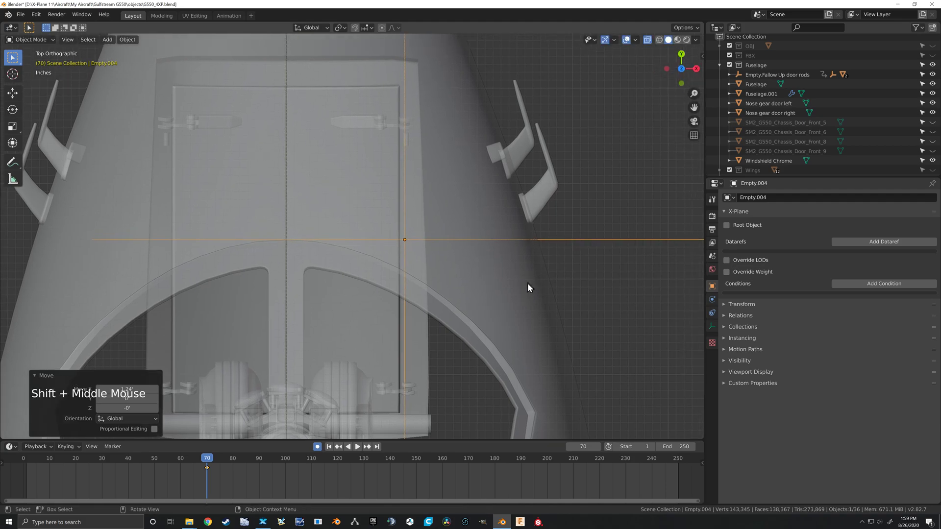
# In Front view, refine the empty onto the hinge bracket pivot.
pyautogui.press('KP_1')
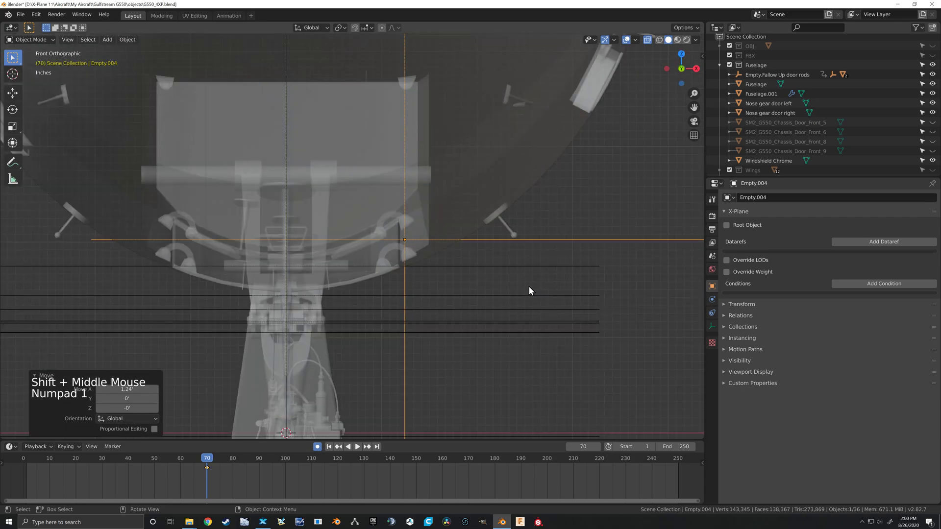
pyautogui.scroll(6, 521, 310)
pyautogui.keyDown('shift'); pyautogui.moveTo(523, 314); pyautogui.dragTo(438, 304, button='middle'); pyautogui.keyUp('shift')
pyautogui.scroll(3, 473, 269)
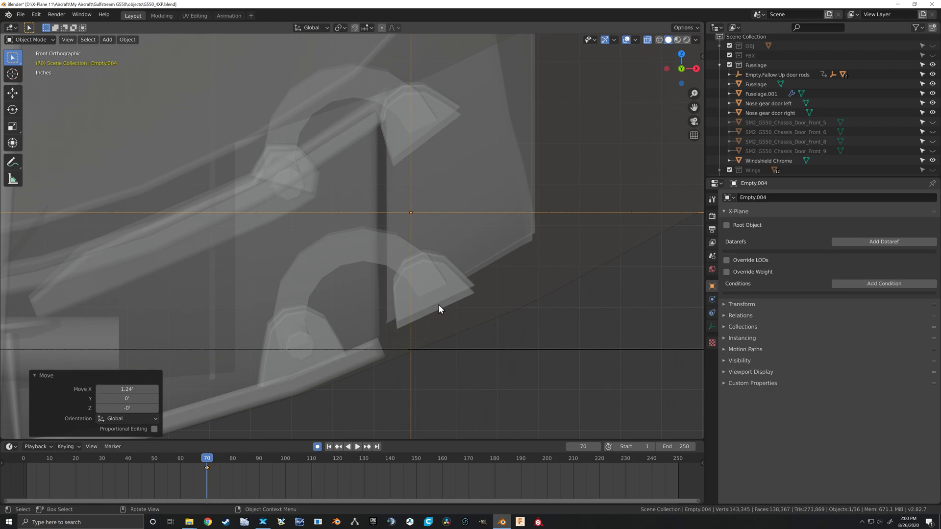
pyautogui.press('g')
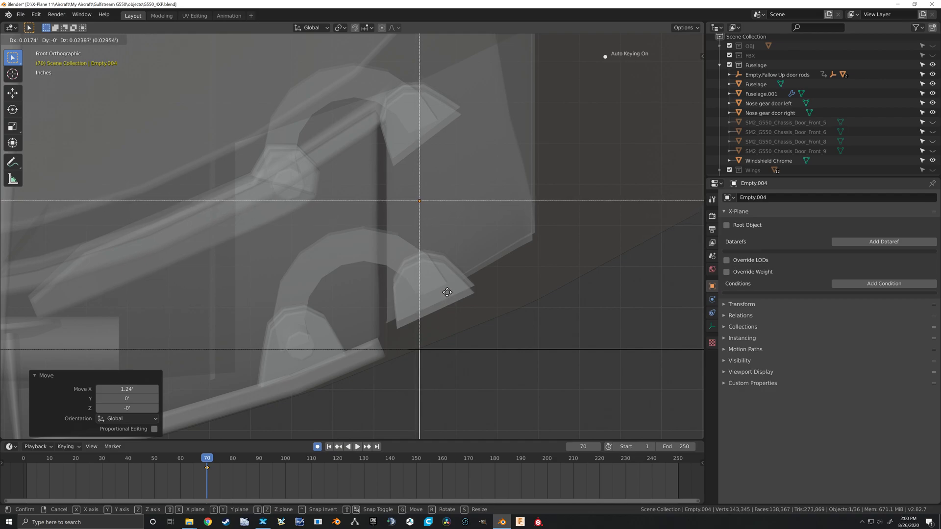
pyautogui.click(447, 293)
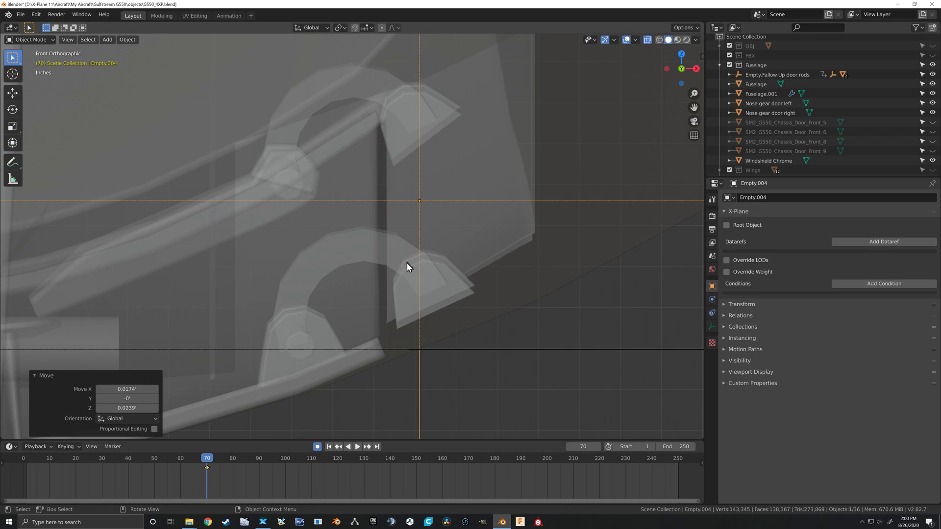
# Rotate the empty -1° in Top view to follow the hinge line.
pyautogui.press('KP_3')
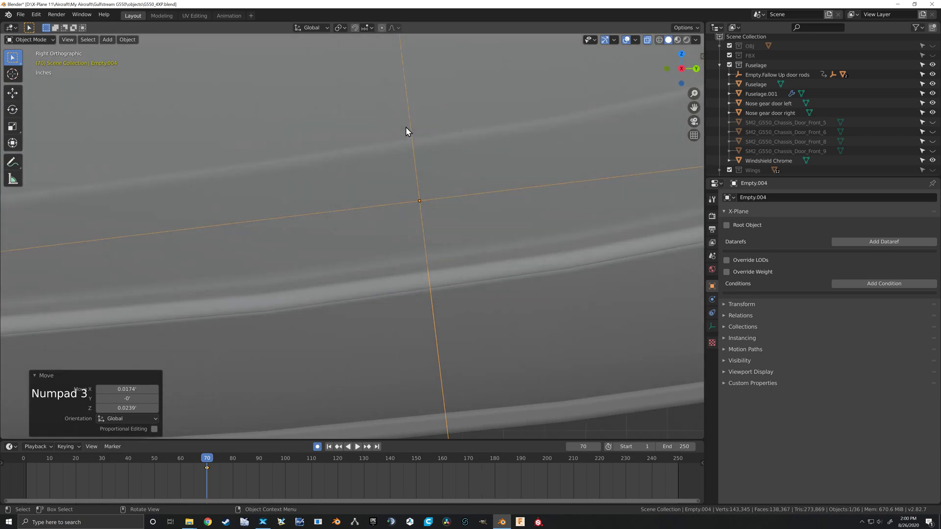
pyautogui.press('KP_7')
pyautogui.scroll(-7, 384, 169)
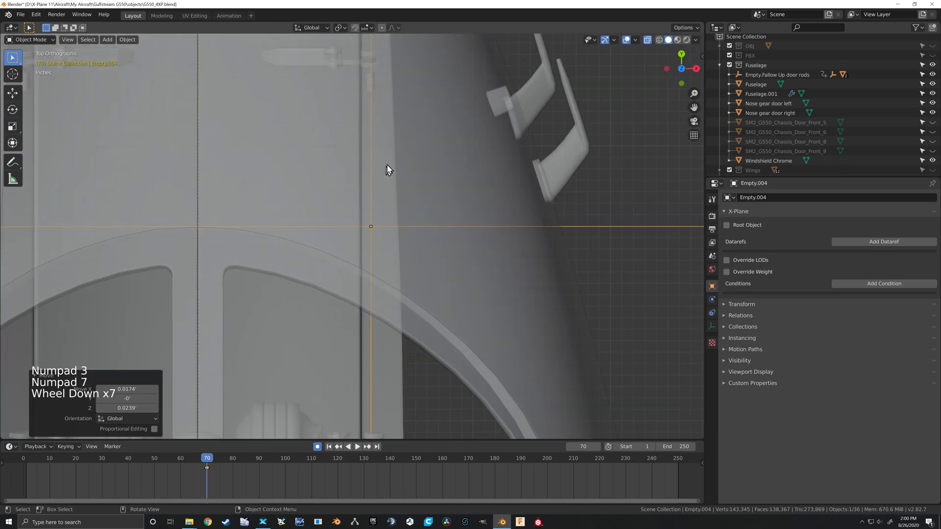
pyautogui.keyDown('shift'); pyautogui.moveTo(389, 170); pyautogui.dragTo(397, 180, button='middle'); pyautogui.keyUp('shift')
pyautogui.scroll(-2, 398, 179)
pyautogui.keyDown('shift'); pyautogui.moveTo(399, 260); pyautogui.dragTo(413, 192, button='middle'); pyautogui.keyUp('shift')
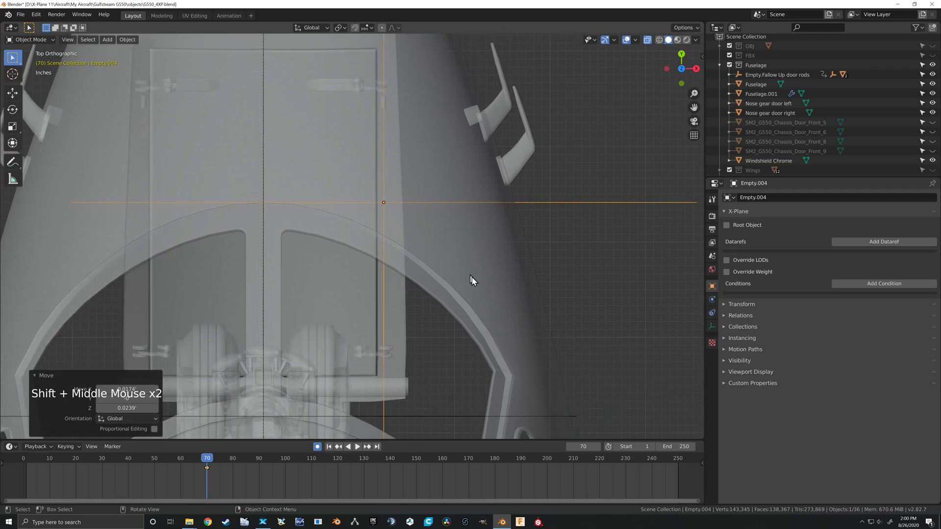
pyautogui.press('r')
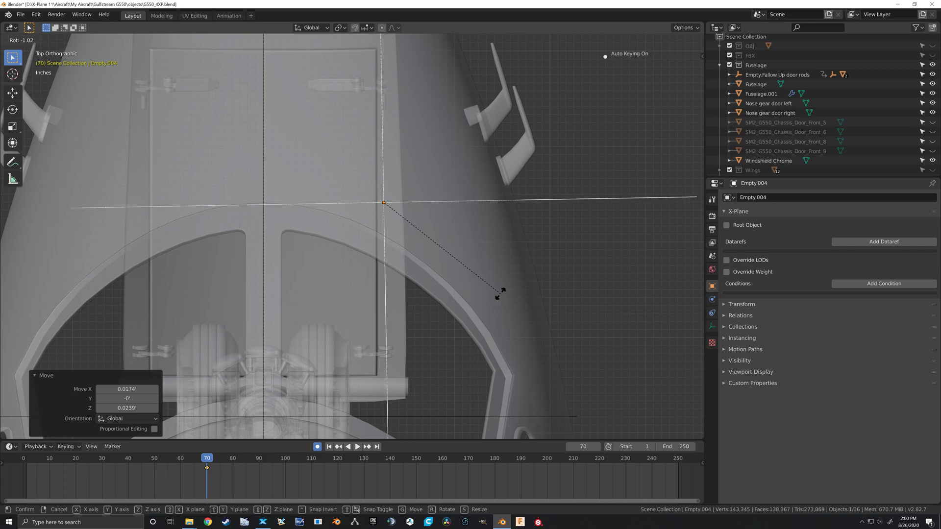
pyautogui.click(501, 294)
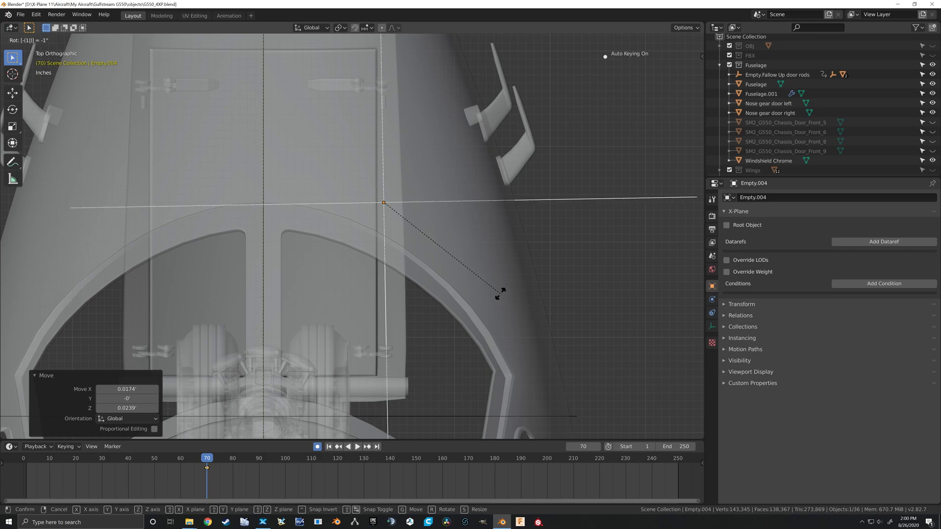
pyautogui.press('g')
pyautogui.click(473, 300)
# Inspect the empty against the right door's hinge from the front and side.
pyautogui.press('KP_1')
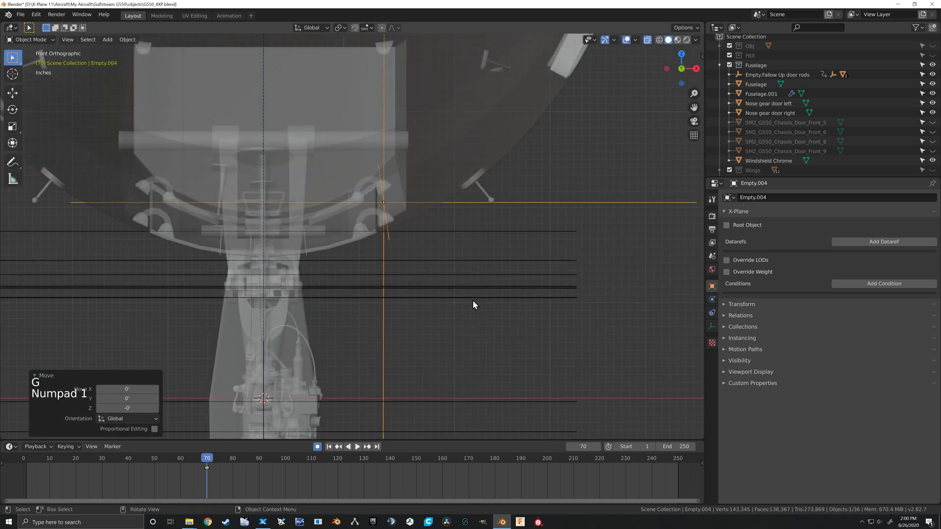
pyautogui.scroll(5, 473, 300)
pyautogui.keyDown('shift'); pyautogui.moveTo(448, 252); pyautogui.dragTo(455, 284, button='middle'); pyautogui.keyUp('shift')
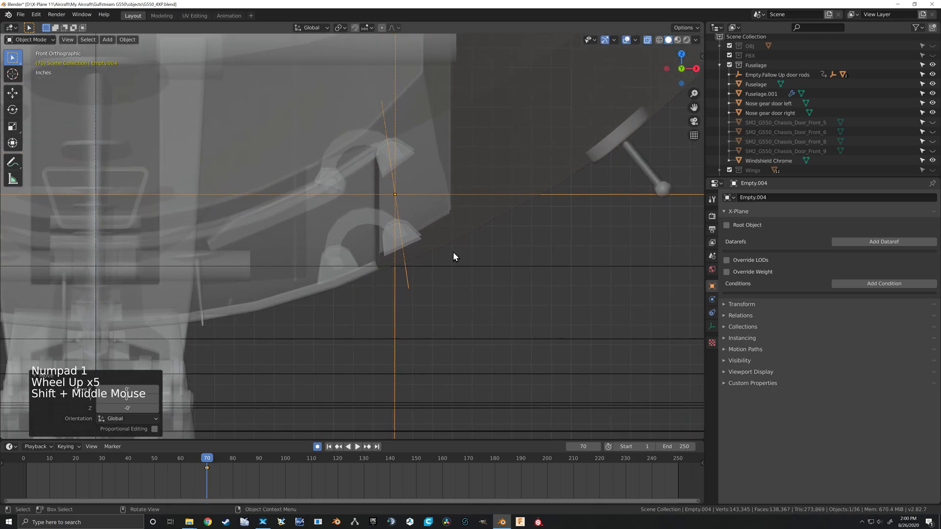
pyautogui.scroll(5, 453, 252)
pyautogui.keyDown('shift'); pyautogui.moveTo(492, 237); pyautogui.dragTo(467, 266, button='middle'); pyautogui.keyUp('shift')
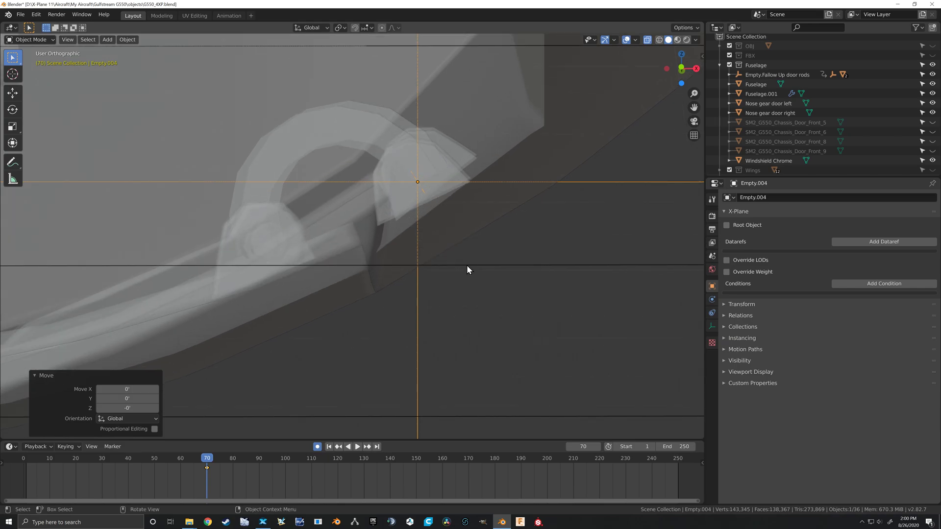
pyautogui.press('KP_3')
pyautogui.scroll(-9, 466, 256)
pyautogui.keyDown('shift'); pyautogui.moveTo(467, 257); pyautogui.dragTo(395, 270, button='middle'); pyautogui.keyUp('shift')
pyautogui.scroll(-3, 394, 270)
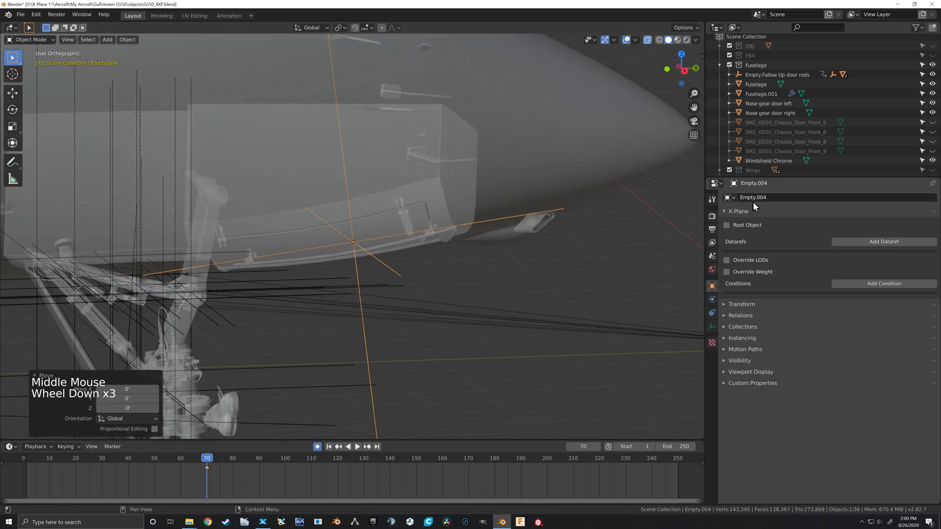
# Rename the empty to 'Empty.nose door right'.
pyautogui.click(775, 197)
pyautogui.press('BackSpace')
pyautogui.press('BackSpace')
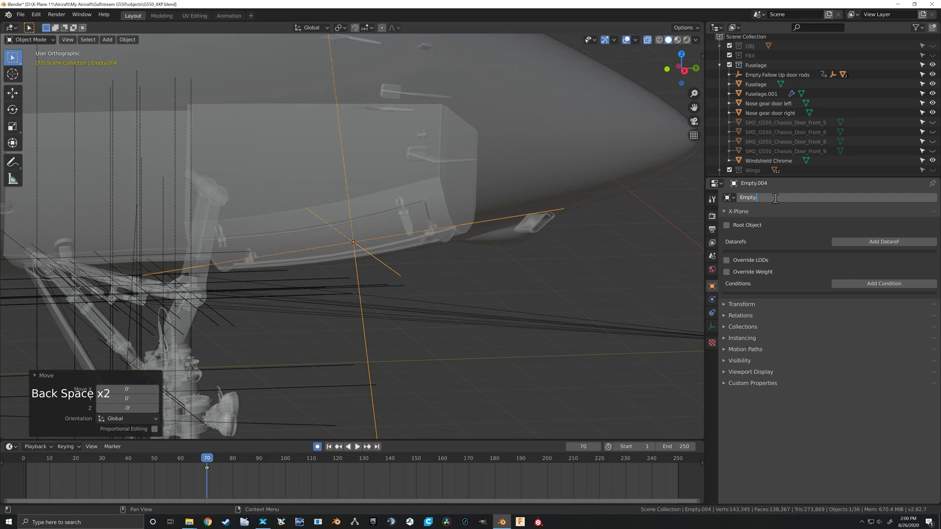
pyautogui.write('nose door right')
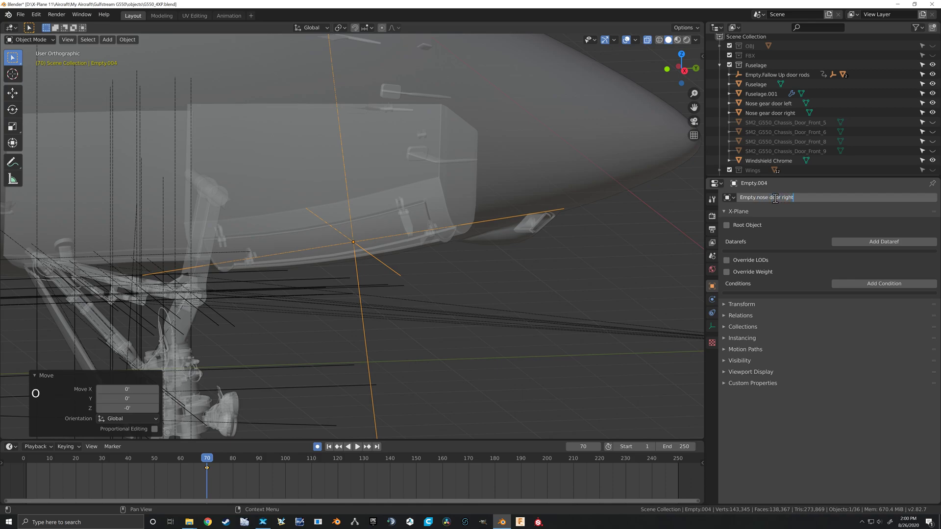
pyautogui.press('Return')
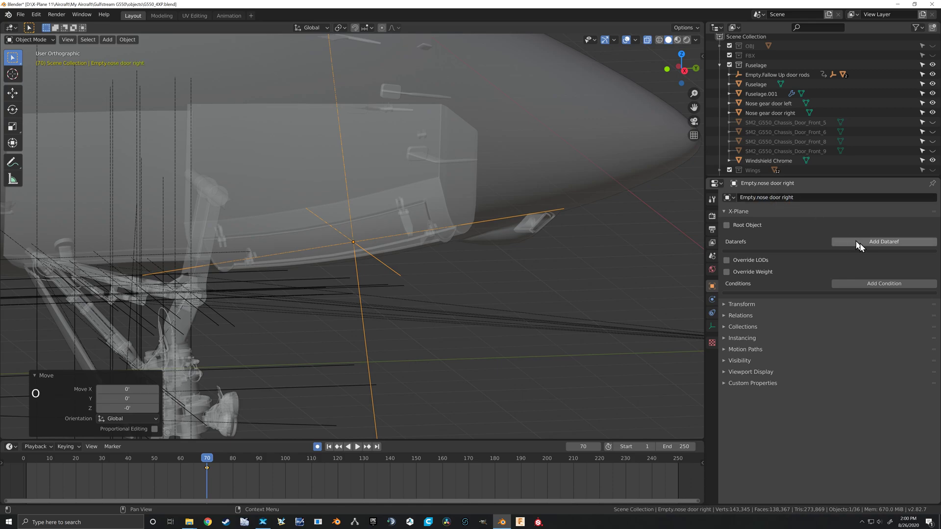
# Add the dataref sim/flightmodel2/gear/deploy_ratio[0] to the empty.
pyautogui.click(873, 242)
pyautogui.click(916, 258)
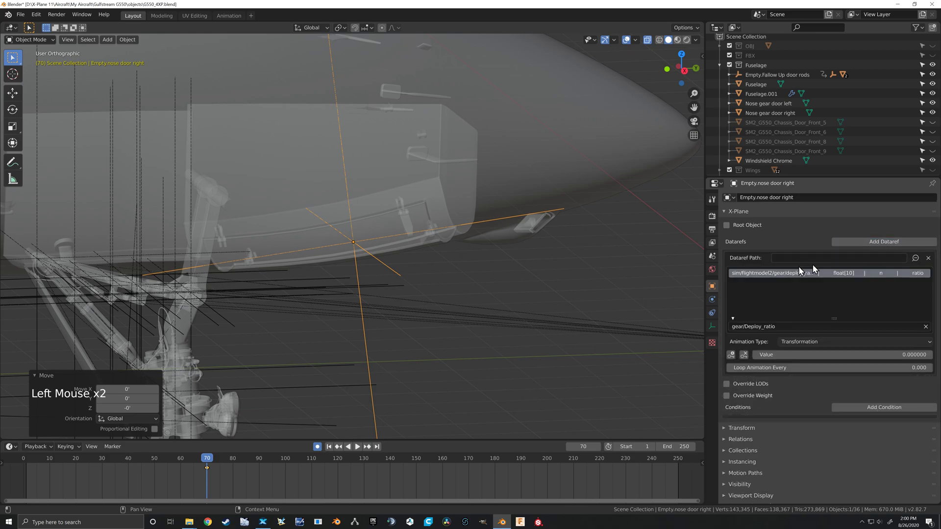
pyautogui.click(787, 273)
pyautogui.click(862, 258)
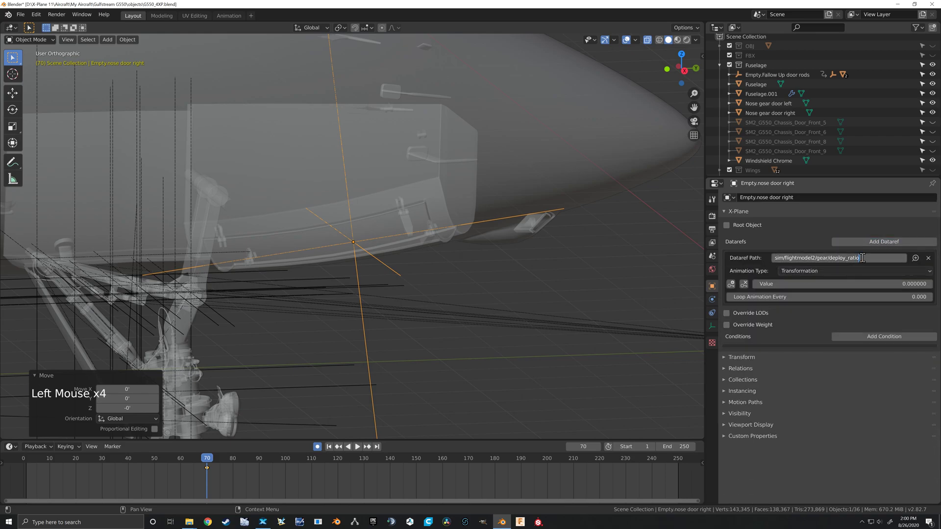
pyautogui.write('[0]')
pyautogui.press('Return')
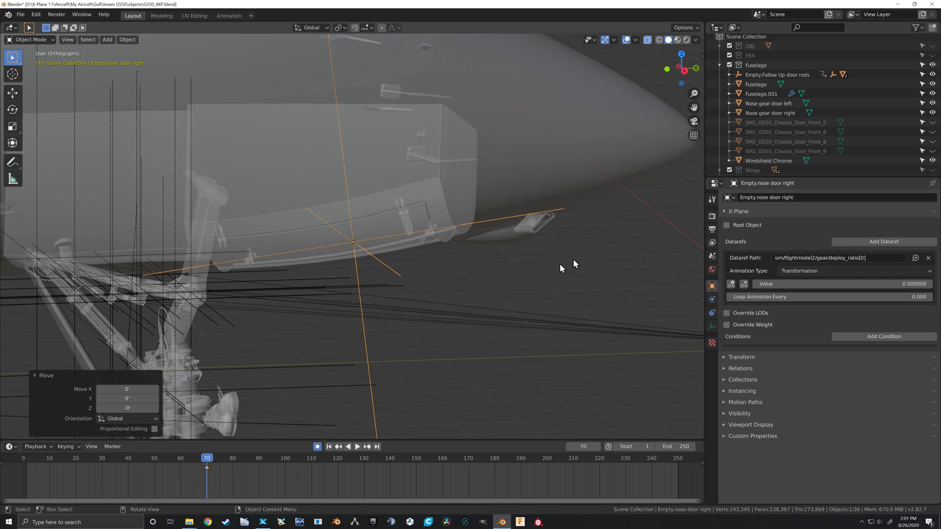
# Frame the entire nose and gear in Right Orthographic view.
pyautogui.scroll(-2, 438, 268)
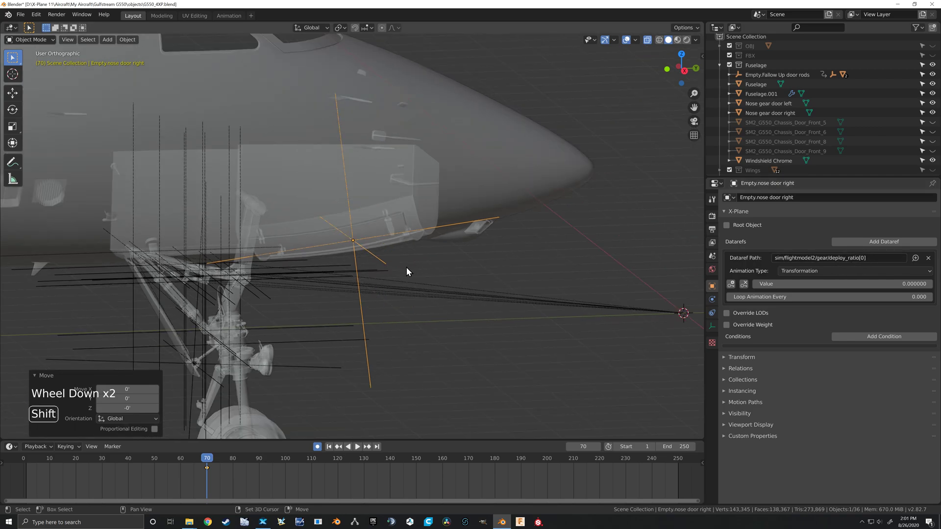
pyautogui.keyDown('shift'); pyautogui.moveTo(407, 267); pyautogui.dragTo(432, 258, button='middle'); pyautogui.keyUp('shift')
pyautogui.scroll(3, 399, 250)
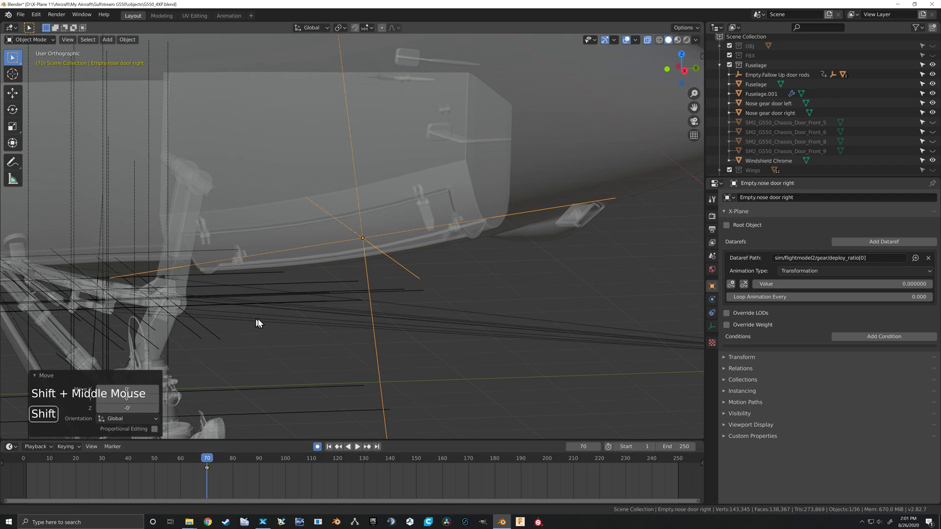
pyautogui.keyDown('shift'); pyautogui.moveTo(256, 322); pyautogui.dragTo(349, 296, button='middle'); pyautogui.keyUp('shift')
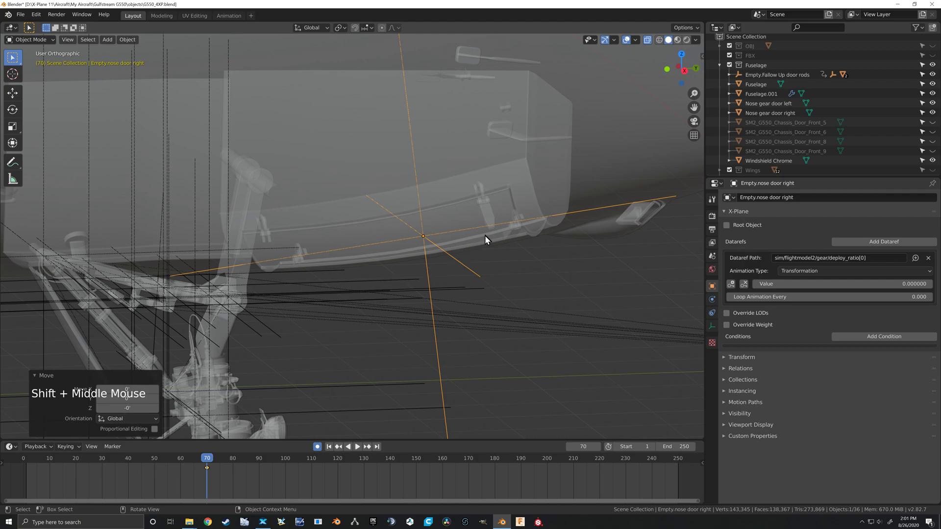
pyautogui.press('KP_3')
pyautogui.scroll(-3, 483, 243)
pyautogui.keyDown('shift'); pyautogui.moveTo(490, 245); pyautogui.dragTo(431, 254, button='middle'); pyautogui.keyUp('shift')
pyautogui.scroll(-2, 435, 253)
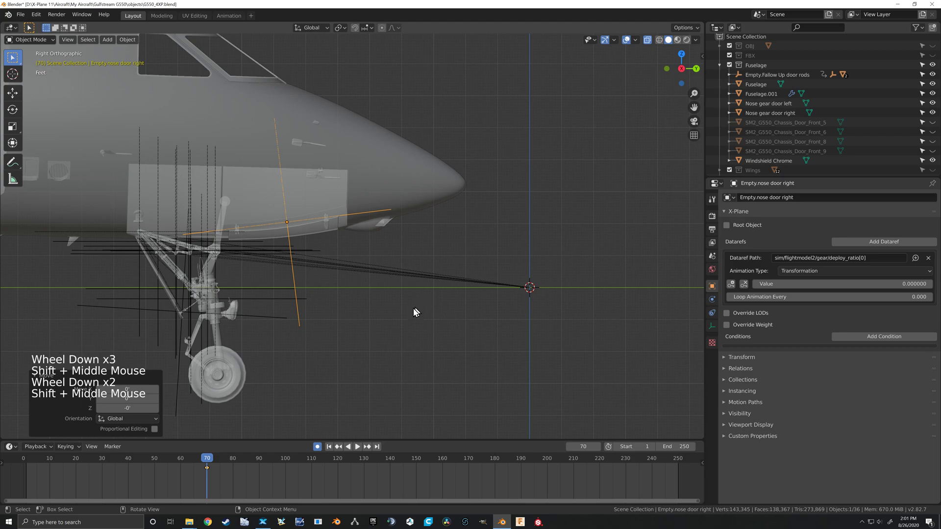
pyautogui.keyDown('shift'); pyautogui.moveTo(417, 313); pyautogui.dragTo(460, 314, button='middle'); pyautogui.keyUp('shift')
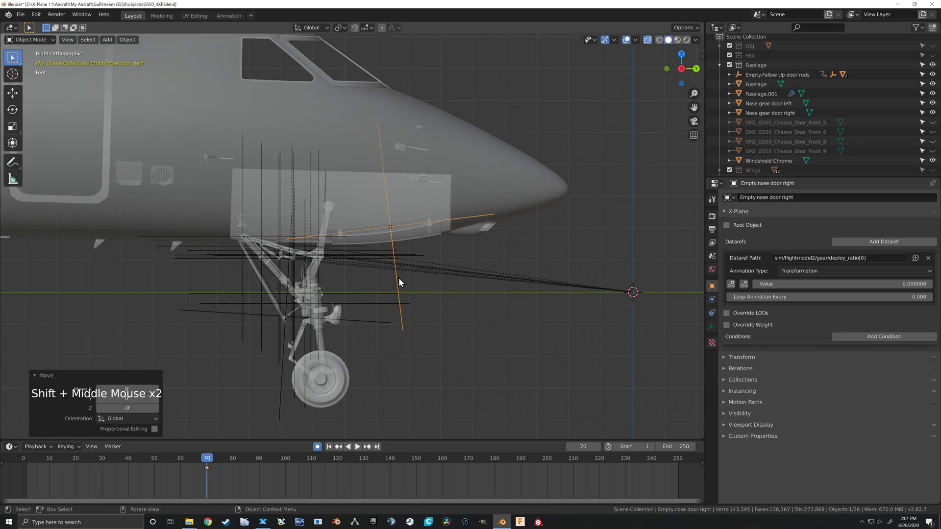
pyautogui.scroll(4, 399, 277)
# Duplicate the door empty and slide the copy along X to the left door.
pyautogui.hotkey('shift', 'd')
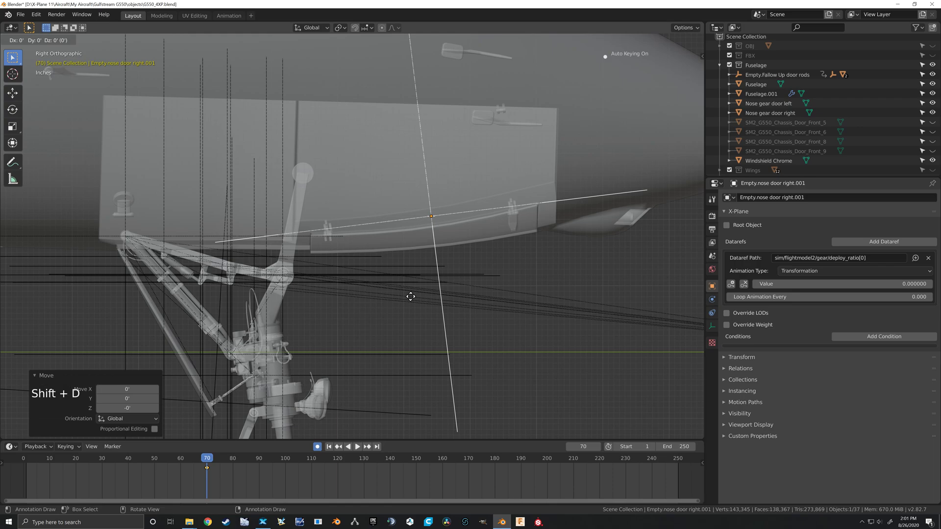
pyautogui.rightClick(410, 301)
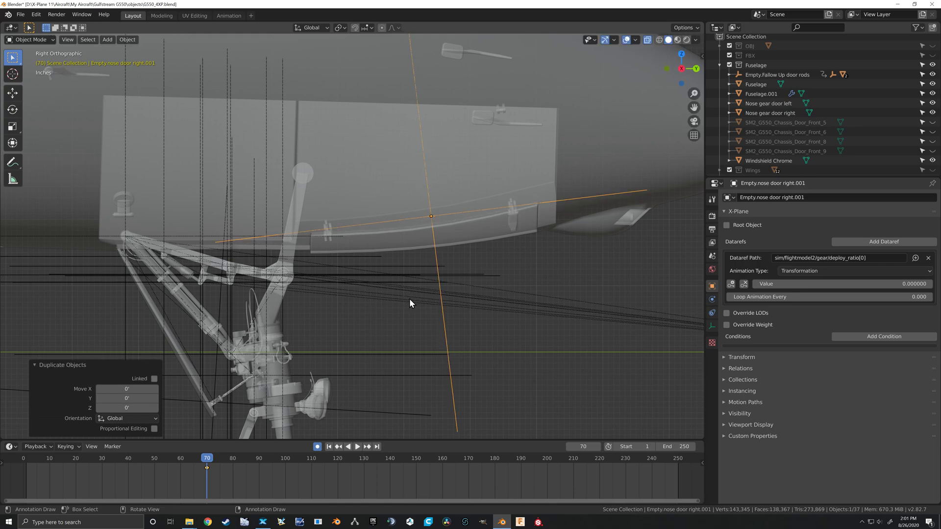
pyautogui.press('KP_7')
pyautogui.keyDown('shift'); pyautogui.moveTo(418, 275); pyautogui.dragTo(463, 310, button='middle'); pyautogui.keyUp('shift')
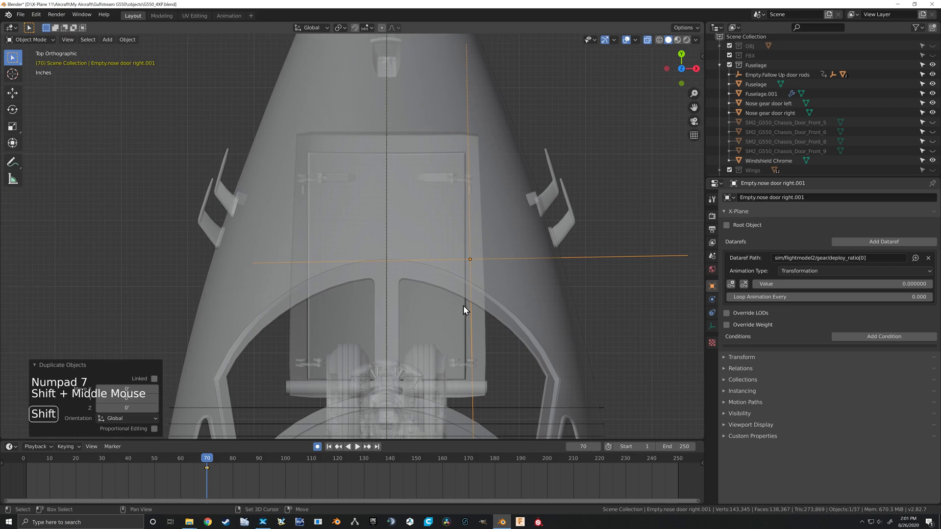
pyautogui.press('g')
pyautogui.press('x')
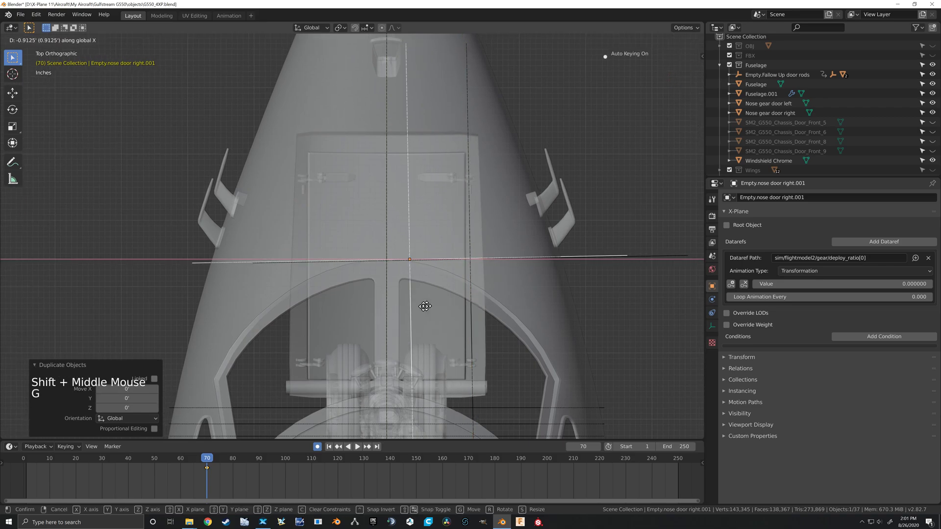
pyautogui.click(331, 315)
pyautogui.keyDown('shift'); pyautogui.moveTo(332, 315); pyautogui.dragTo(429, 273, button='middle'); pyautogui.keyUp('shift')
pyautogui.scroll(3, 392, 299)
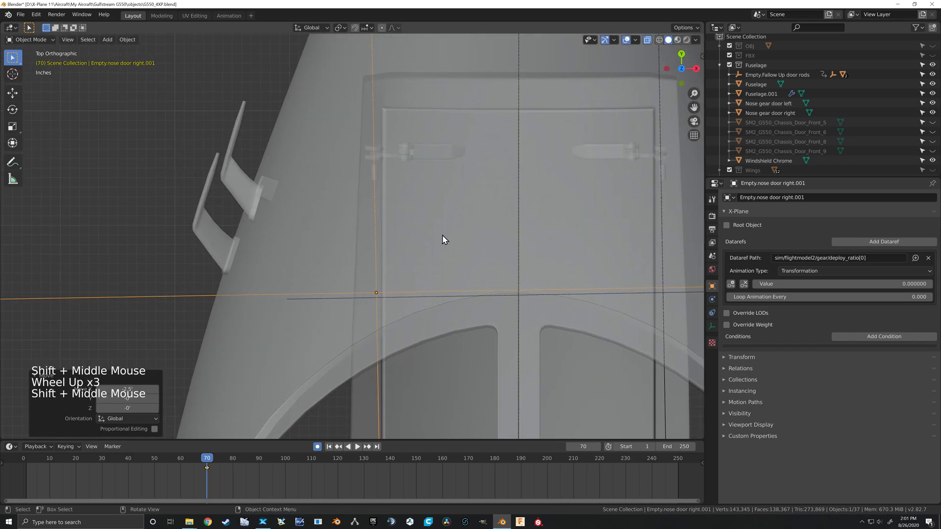
# Rotate the copy 2° and nudge it along X onto the left hinge.
pyautogui.press('r')
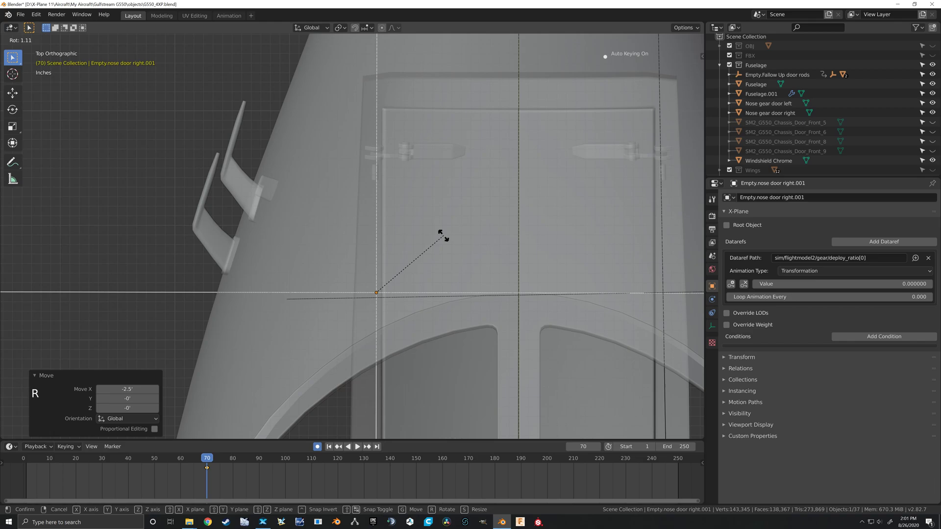
pyautogui.write('2')
pyautogui.press('Return')
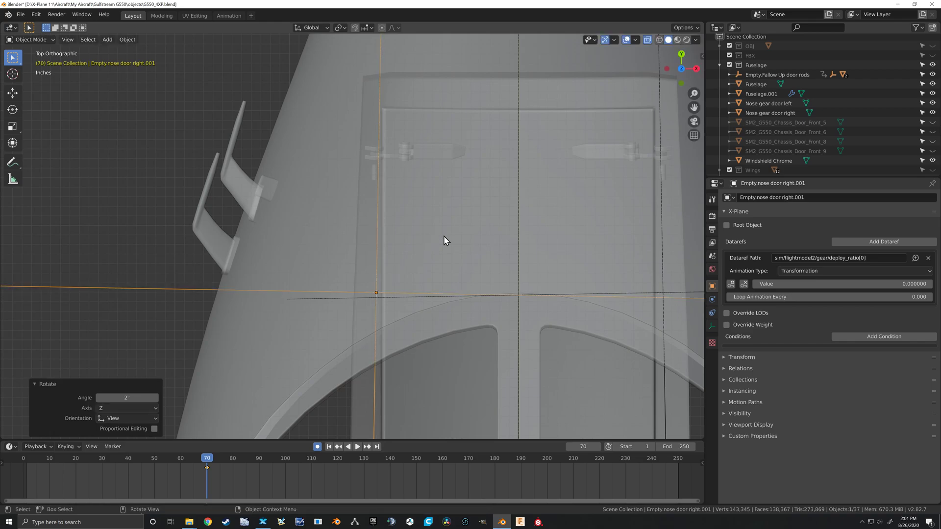
pyautogui.moveTo(443, 236)
pyautogui.keyDown('shift'); pyautogui.mouseDown(button='middle')
pyautogui.moveTo(449, 206)
pyautogui.moveTo(449, 245)
pyautogui.mouseUp(button='middle'); pyautogui.keyUp('shift')
pyautogui.scroll(-2, 450, 220)
pyautogui.press('g')
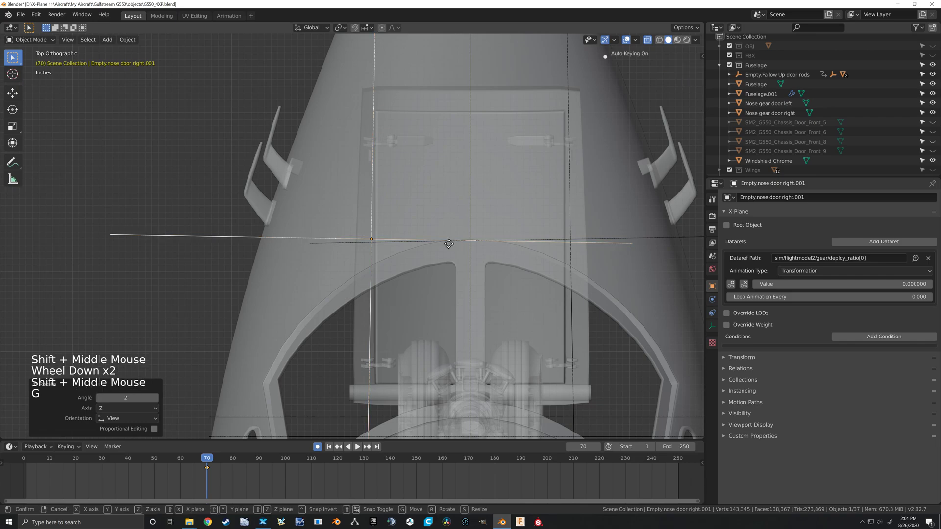
pyautogui.press('x')
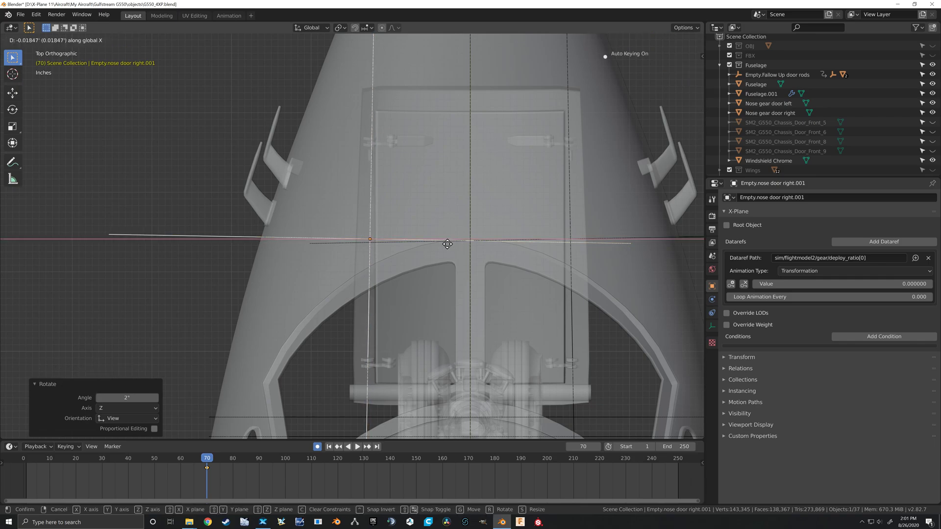
pyautogui.click(448, 244)
pyautogui.scroll(-3, 448, 245)
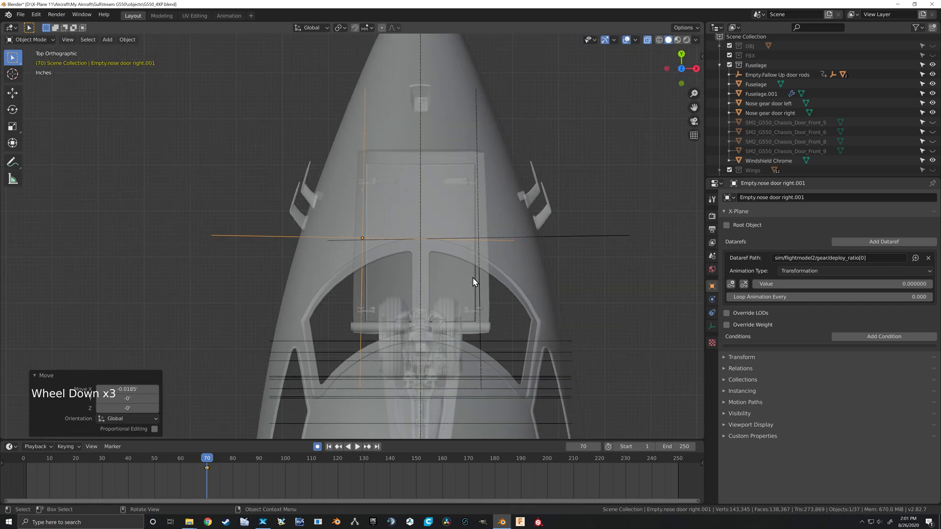
# Parent Nose gear door right to Empty.nose door right.
pyautogui.scroll(3, 473, 278)
pyautogui.keyDown('shift'); pyautogui.moveTo(479, 280); pyautogui.dragTo(485, 239, button='middle'); pyautogui.keyUp('shift')
pyautogui.scroll(3, 437, 242)
pyautogui.click(490, 248)
pyautogui.scroll(-1, 491, 248)
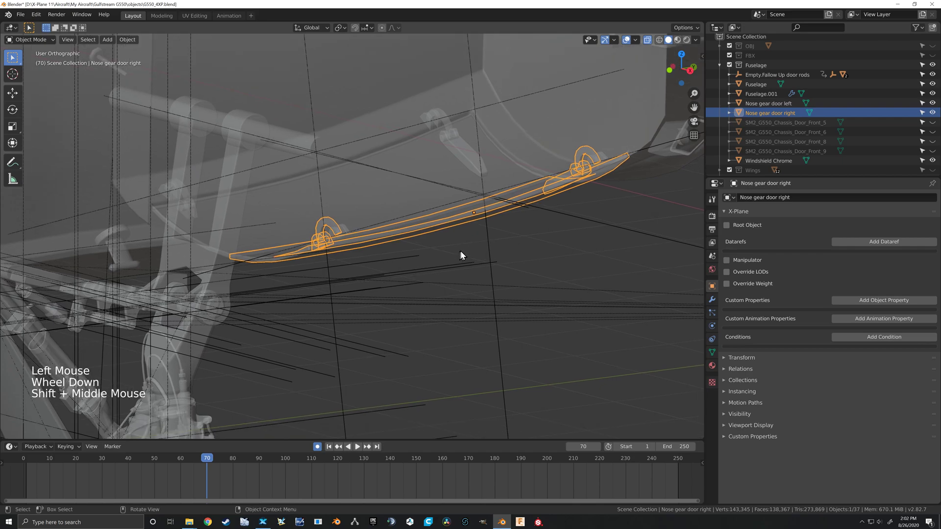
pyautogui.keyDown('shift'); pyautogui.click(489, 243); pyautogui.keyUp('shift')
pyautogui.hotkey('ctrl', 'p')
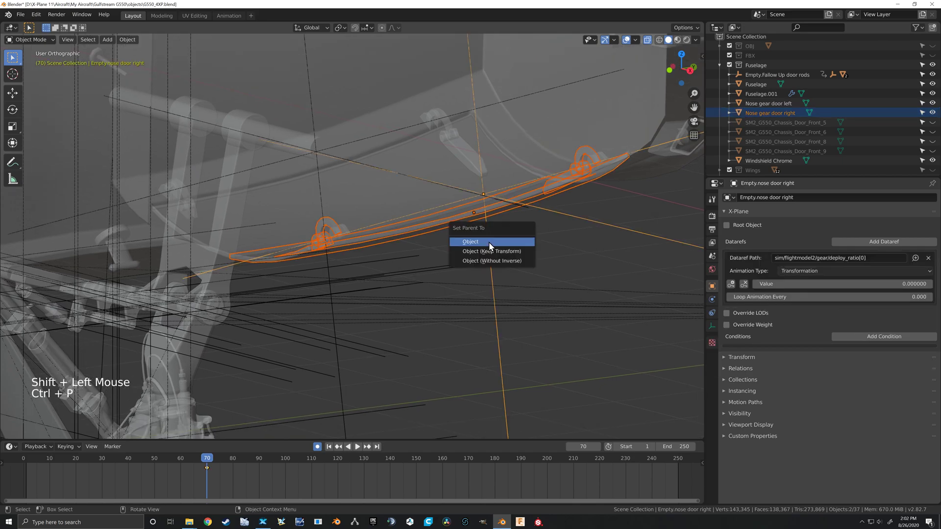
pyautogui.click(489, 242)
# Parent Nose gear door left to Empty.nose door right.001.
pyautogui.scroll(-2, 490, 242)
pyautogui.keyDown('shift'); pyautogui.moveTo(490, 241); pyautogui.dragTo(245, 236, button='middle'); pyautogui.keyUp('shift')
pyautogui.click(217, 219)
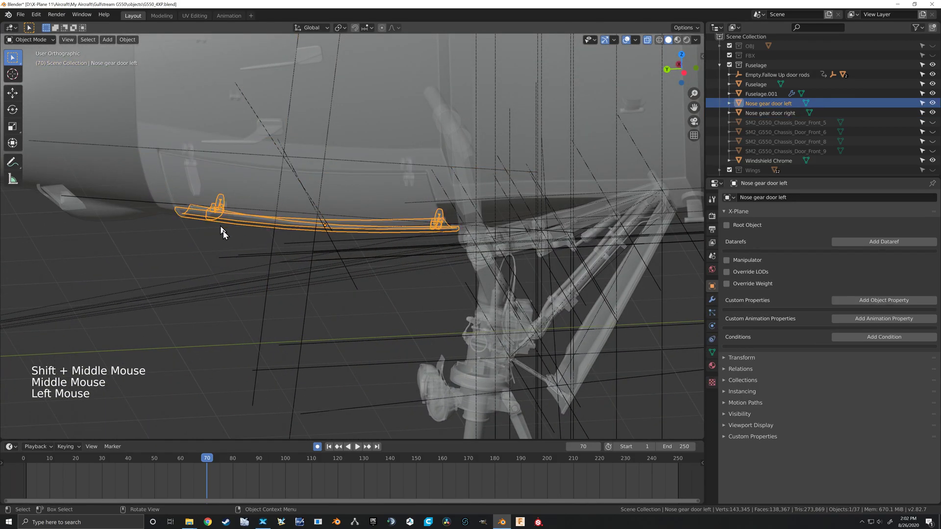
pyautogui.keyDown('shift'); pyautogui.click(304, 327); pyautogui.keyUp('shift')
pyautogui.hotkey('ctrl', 'p')
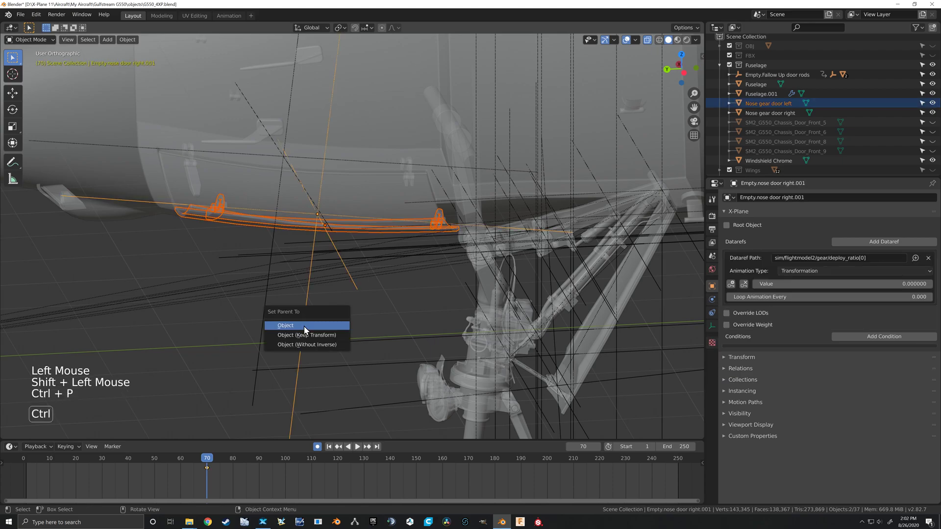
pyautogui.click(304, 326)
pyautogui.scroll(-3, 304, 326)
pyautogui.keyDown('shift'); pyautogui.moveTo(304, 326); pyautogui.dragTo(409, 293, button='middle'); pyautogui.keyUp('shift')
pyautogui.scroll(3, 392, 274)
pyautogui.keyDown('shift'); pyautogui.moveTo(375, 263); pyautogui.dragTo(461, 255, button='middle'); pyautogui.keyUp('shift')
pyautogui.scroll(-1, 407, 298)
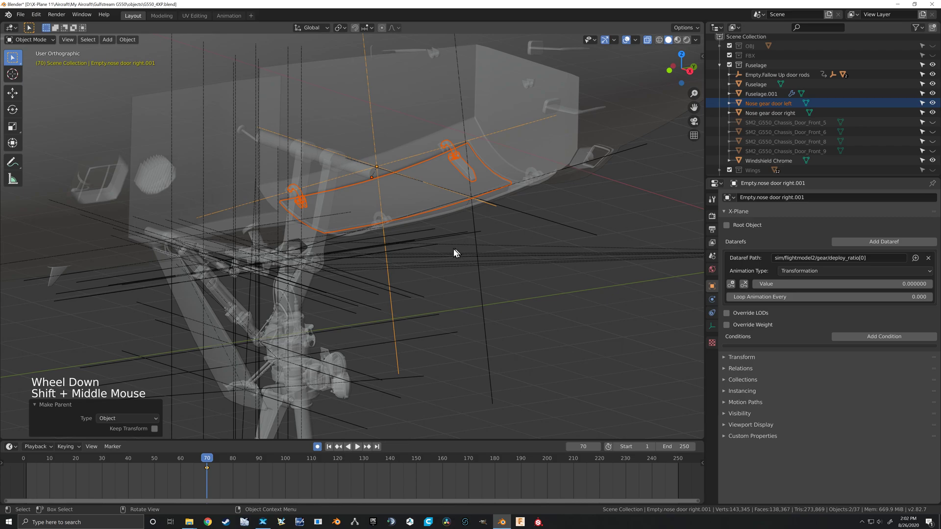
pyautogui.keyDown('shift'); pyautogui.moveTo(358, 278); pyautogui.dragTo(469, 237, button='middle'); pyautogui.keyUp('shift')
pyautogui.scroll(-3, 466, 260)
pyautogui.scroll(4, 469, 237)
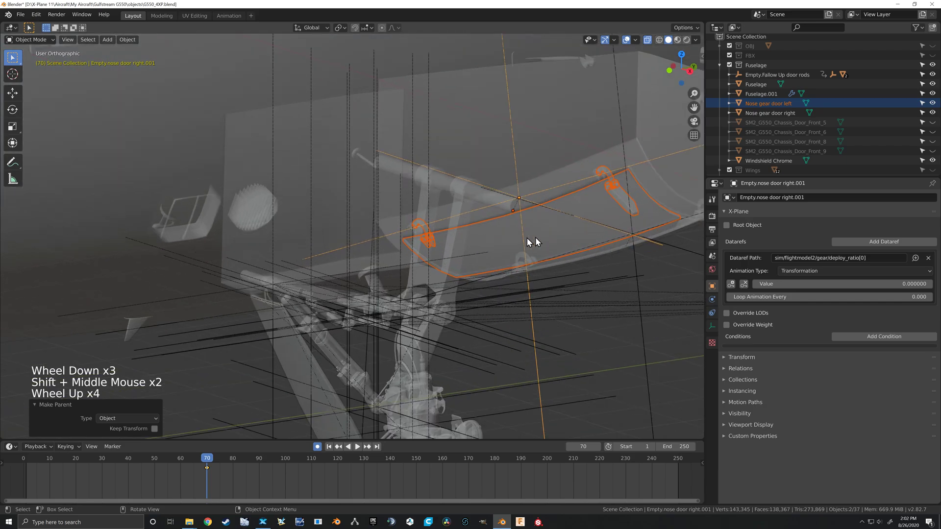
pyautogui.keyDown('shift'); pyautogui.moveTo(534, 226); pyautogui.dragTo(444, 207, button='middle'); pyautogui.keyUp('shift')
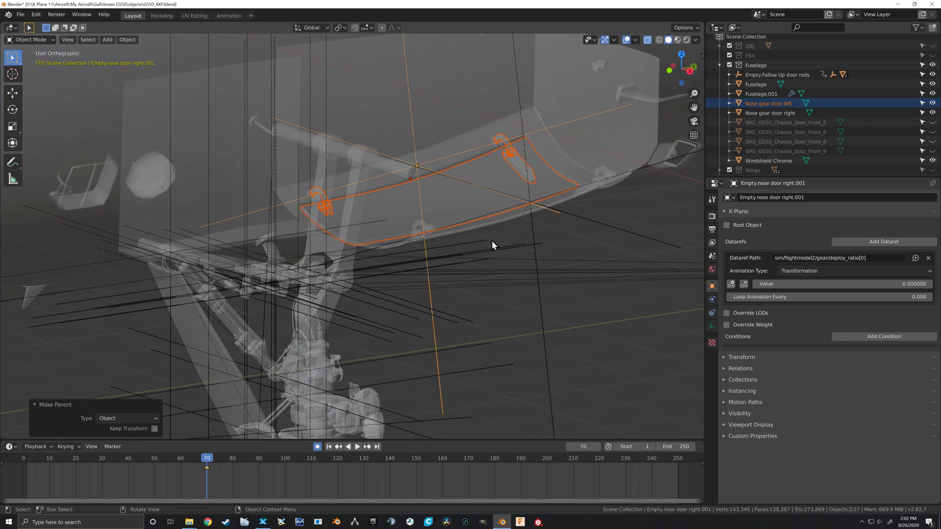
pyautogui.keyDown('shift'); pyautogui.moveTo(523, 239); pyautogui.dragTo(496, 255, button='middle'); pyautogui.keyUp('shift')
pyautogui.scroll(-1, 507, 243)
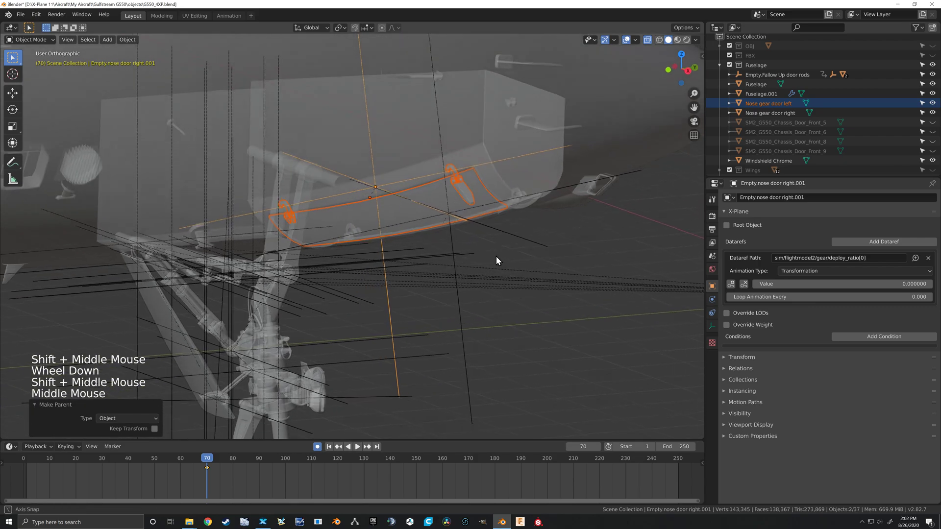
pyautogui.scroll(1, 428, 221)
pyautogui.scroll(1, 429, 223)
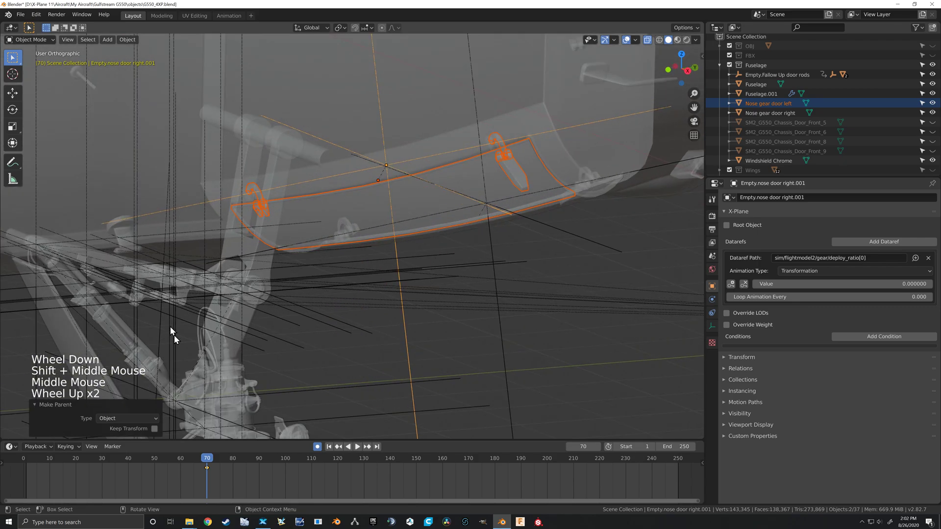
pyautogui.keyDown('shift'); pyautogui.moveTo(250, 336); pyautogui.dragTo(333, 259, button='middle'); pyautogui.keyUp('shift')
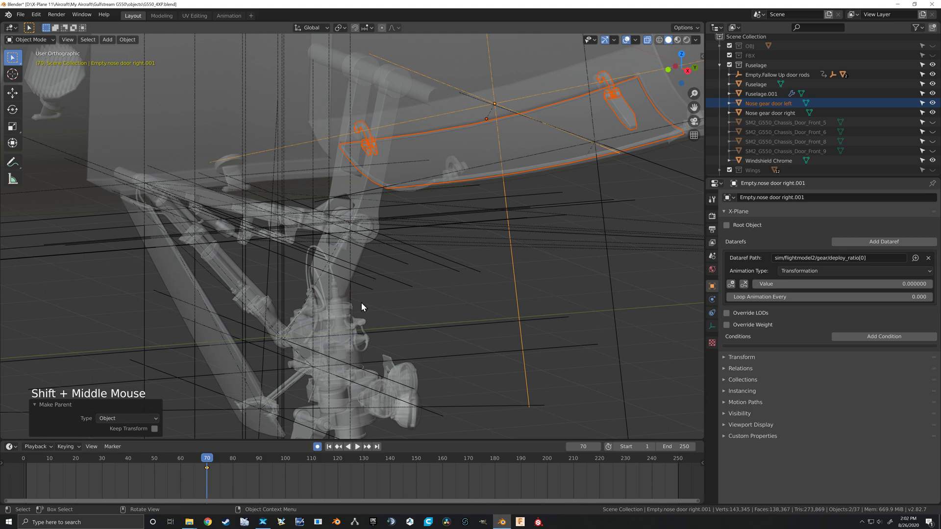
pyautogui.press('Right')
pyautogui.press('Left')
pyautogui.press('Right')
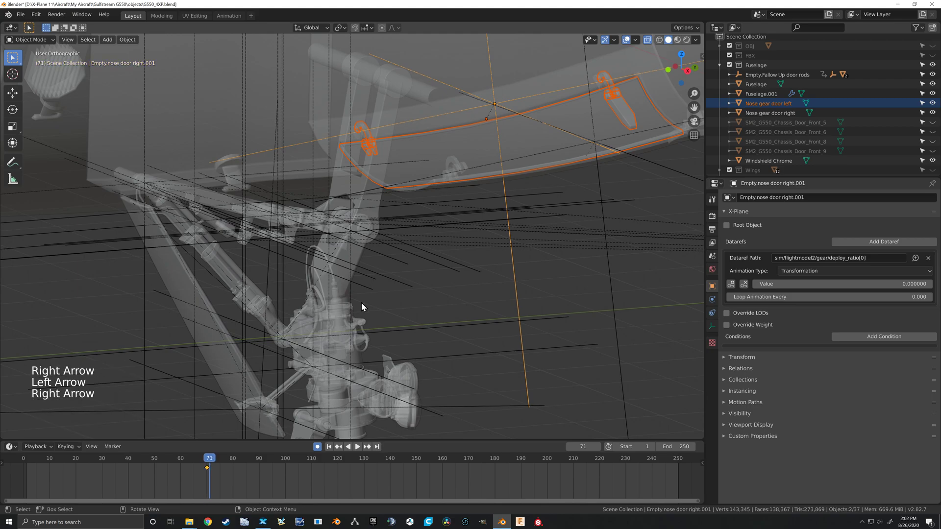
pyautogui.press('Left')
pyautogui.press('Right')
pyautogui.press('Left')
pyautogui.press('Right')
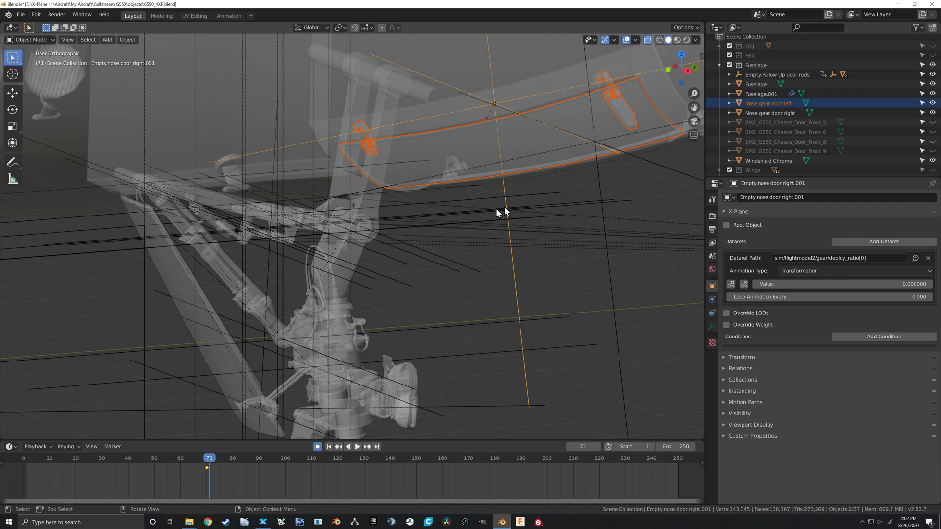
pyautogui.scroll(-1, 529, 199)
pyautogui.keyDown('shift'); pyautogui.moveTo(528, 199); pyautogui.dragTo(500, 206, button='middle'); pyautogui.keyUp('shift')
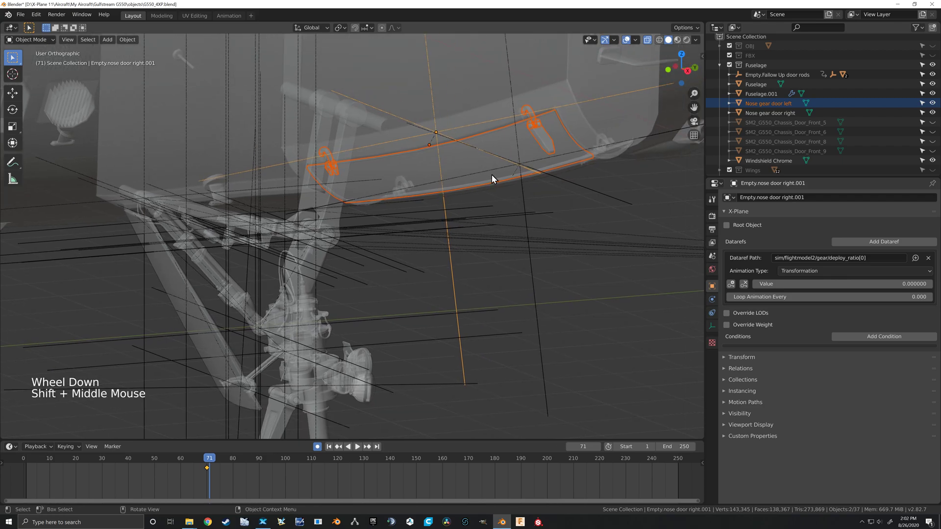
pyautogui.press('Left')
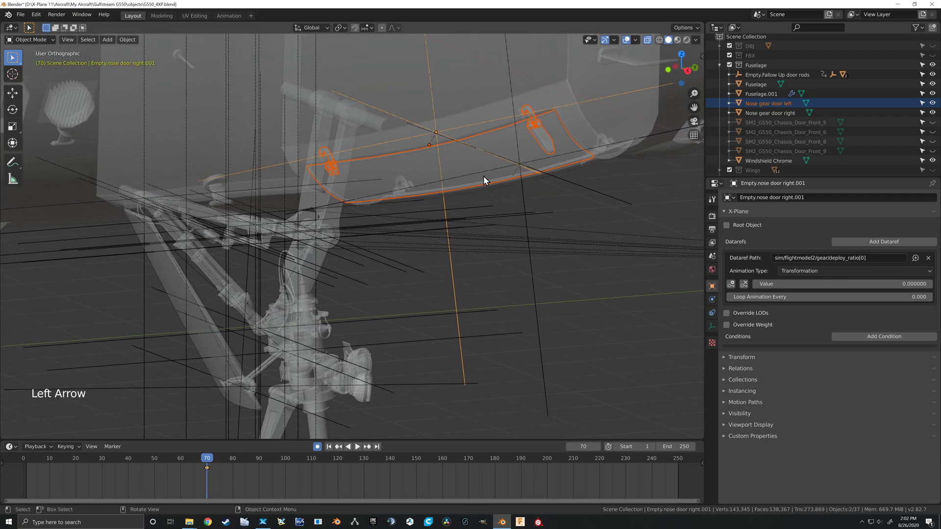
pyautogui.moveTo(483, 175)
pyautogui.mouseDown(button='middle')
pyautogui.moveTo(510, 184)
pyautogui.moveTo(481, 182)
pyautogui.mouseUp(button='middle')
pyautogui.scroll(-2, 510, 184)
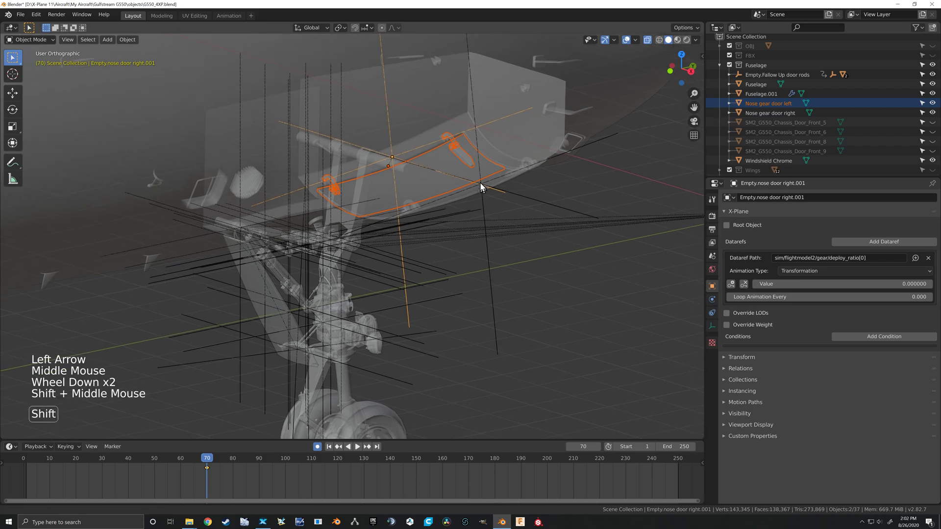
pyautogui.scroll(2, 491, 178)
pyautogui.moveTo(472, 143); pyautogui.dragTo(433, 194, button='middle')
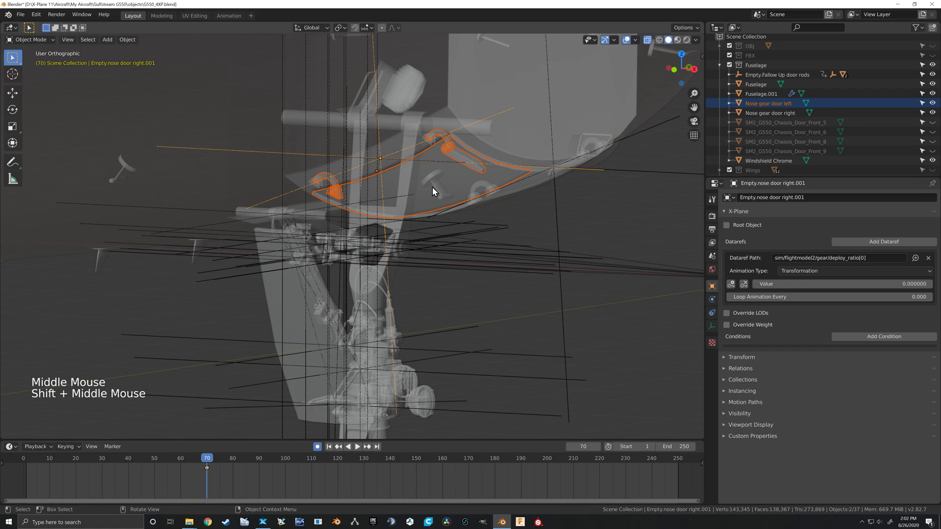
# At frame 71, rotate Empty.nose door right.001 80° about local Y.
pyautogui.press('Right')
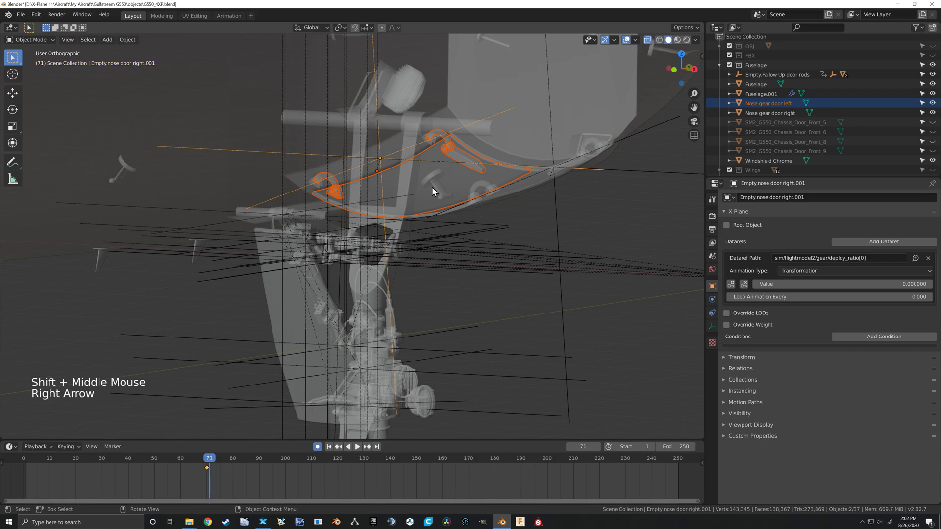
pyautogui.press('r')
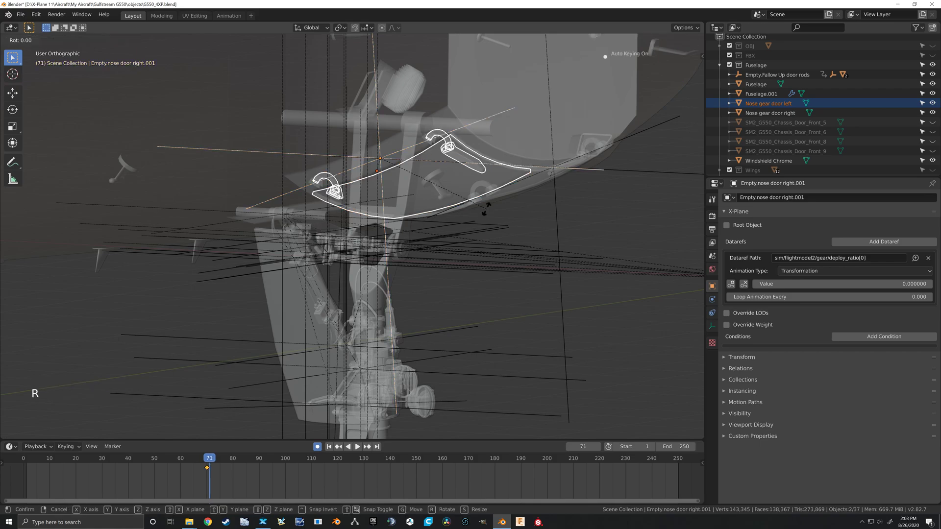
pyautogui.press('y')
pyautogui.press('y')
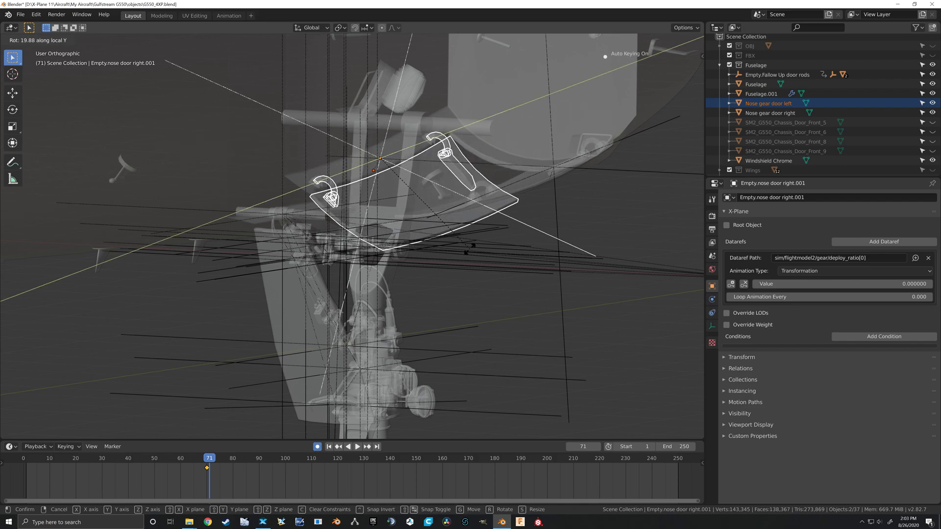
pyautogui.write('80')
pyautogui.press('Return')
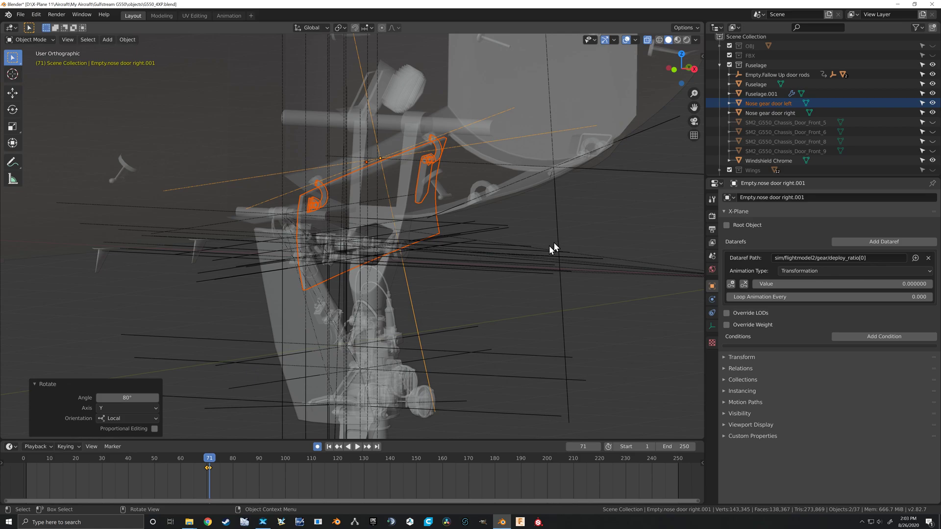
# Rotate Empty.nose door right -80° about local Y, then advance toward frame 100.
pyautogui.click(557, 210)
pyautogui.keyDown('shift'); pyautogui.moveTo(583, 211); pyautogui.dragTo(559, 205, button='middle'); pyautogui.keyUp('shift')
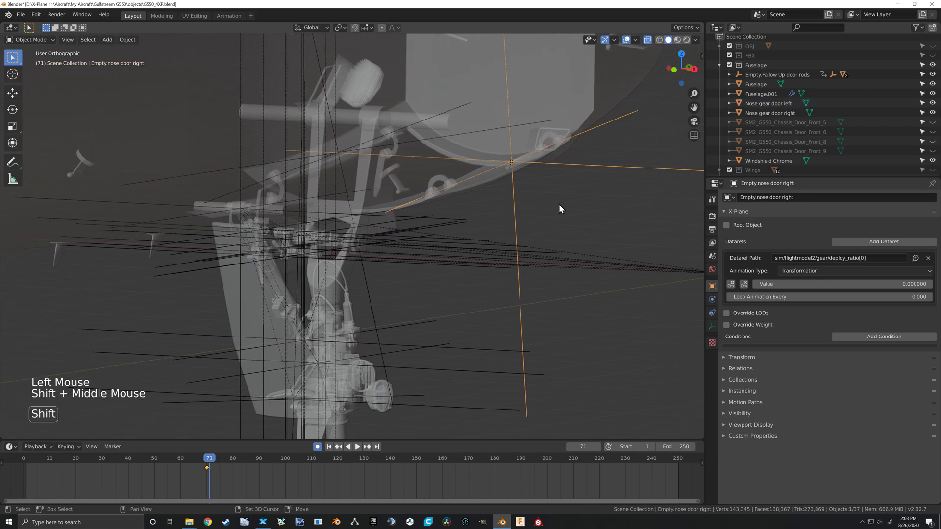
pyautogui.press('r')
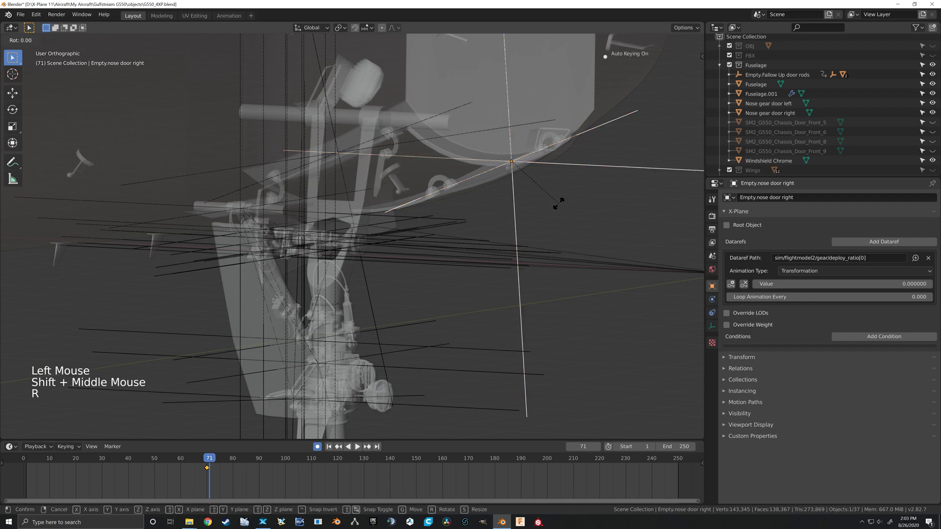
pyautogui.press('y')
pyautogui.press('y')
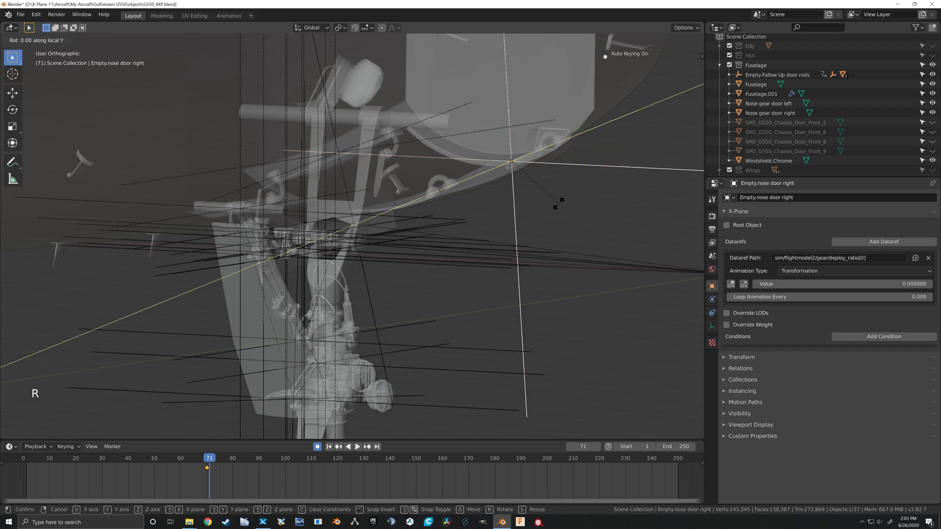
pyautogui.write('-80')
pyautogui.press('Return')
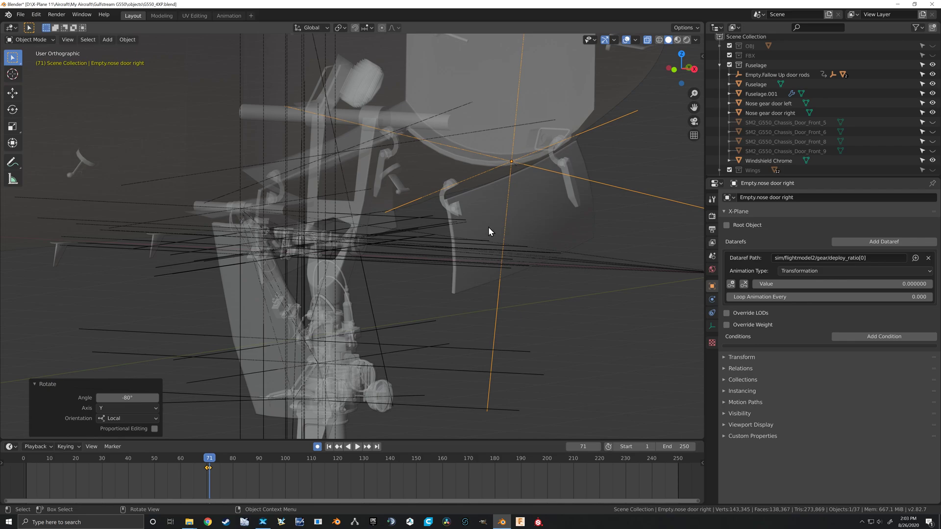
pyautogui.press('Right')
pyautogui.press('Right')
pyautogui.press('Right')
pyautogui.press('Right')
pyautogui.press('Right')
pyautogui.press('Right')
pyautogui.press('Right')
pyautogui.press('Right')
pyautogui.press('Right')
pyautogui.press('Right')
pyautogui.press('Right')
pyautogui.press('Right')
pyautogui.press('Right')
pyautogui.press('Right')
pyautogui.press('Right')
pyautogui.press('Right')
pyautogui.press('Right')
pyautogui.press('Right')
pyautogui.press('Right')
pyautogui.press('Right')
# Step around frame 100 to check the door pose and reframe the view on the doors.
pyautogui.press('Right')
pyautogui.press('Right')
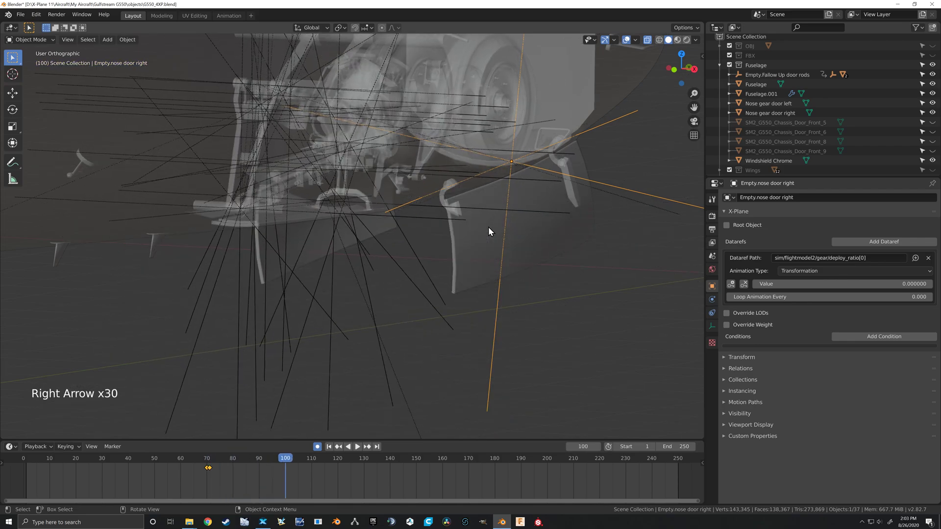
pyautogui.press('Right')
pyautogui.press('Left')
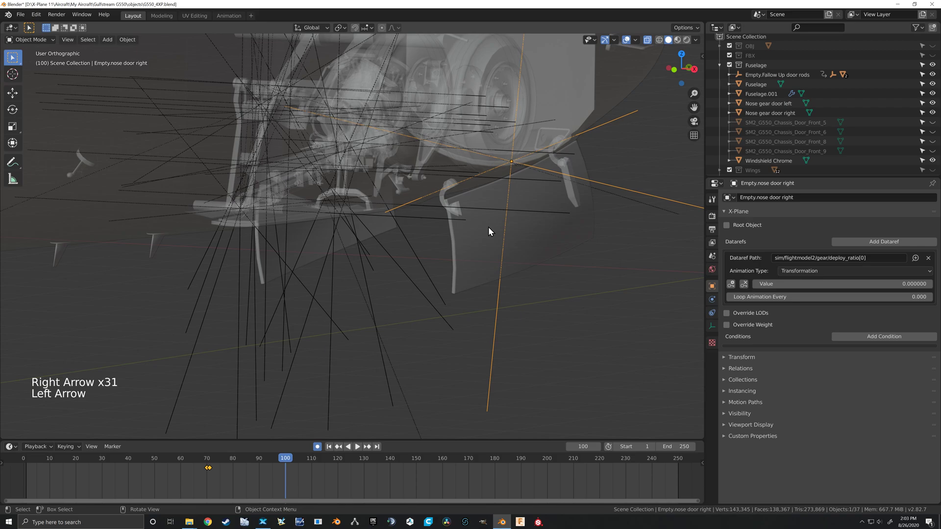
pyautogui.press('Right')
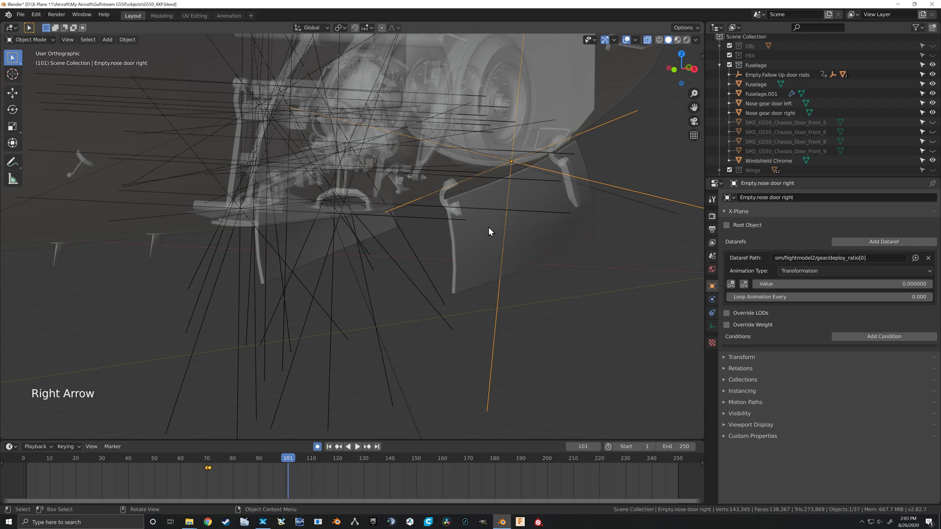
pyautogui.press('Left')
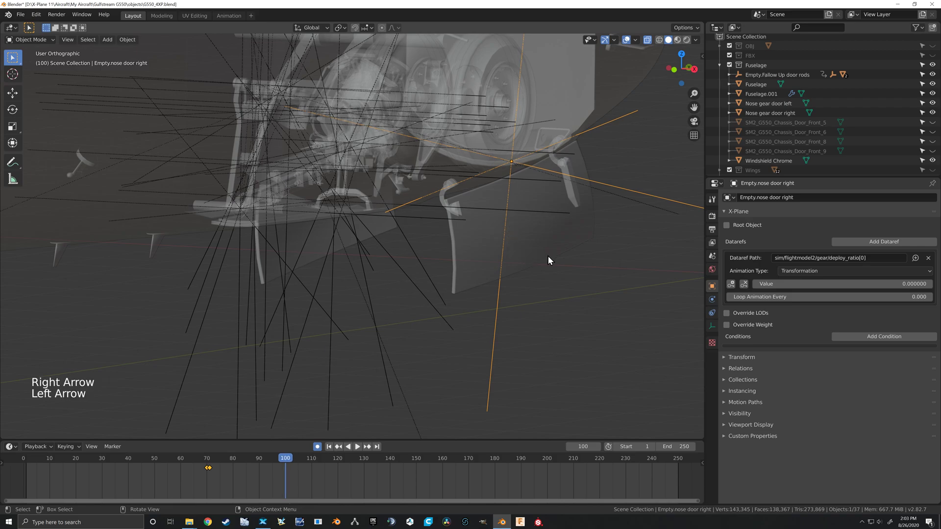
pyautogui.keyDown('shift'); pyautogui.moveTo(548, 256); pyautogui.dragTo(199, 351, button='middle'); pyautogui.keyUp('shift')
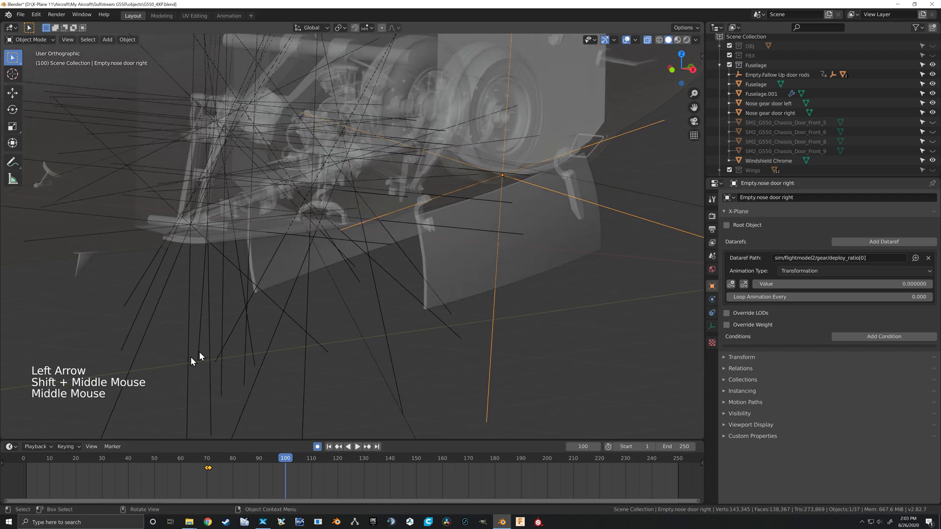
# Make Rotation the active keying set and insert a rotation keyframe at frame 100.
pyautogui.click(70, 446)
pyautogui.click(91, 365)
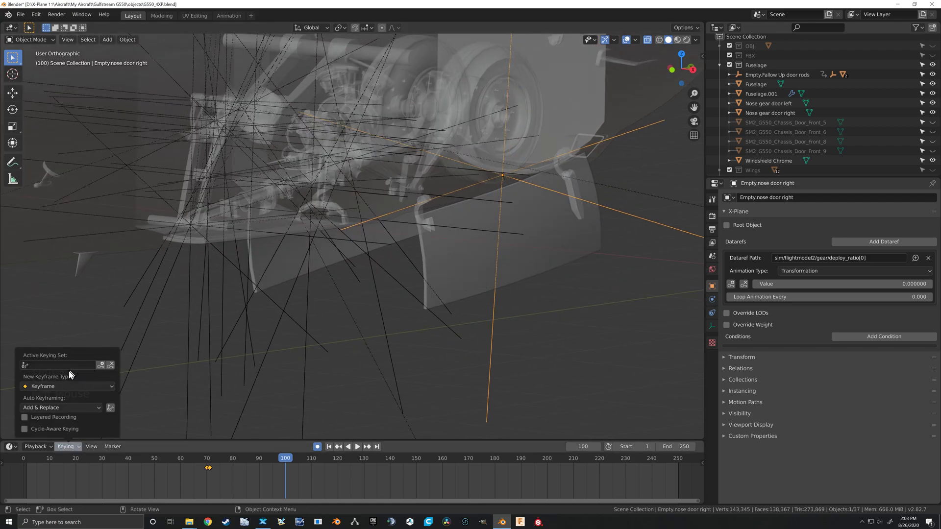
pyautogui.click(69, 366)
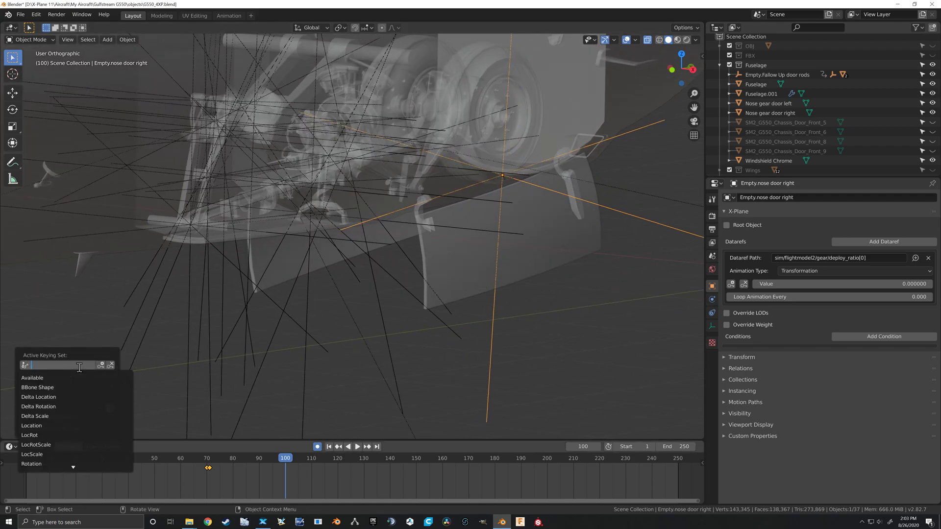
pyautogui.click(41, 453)
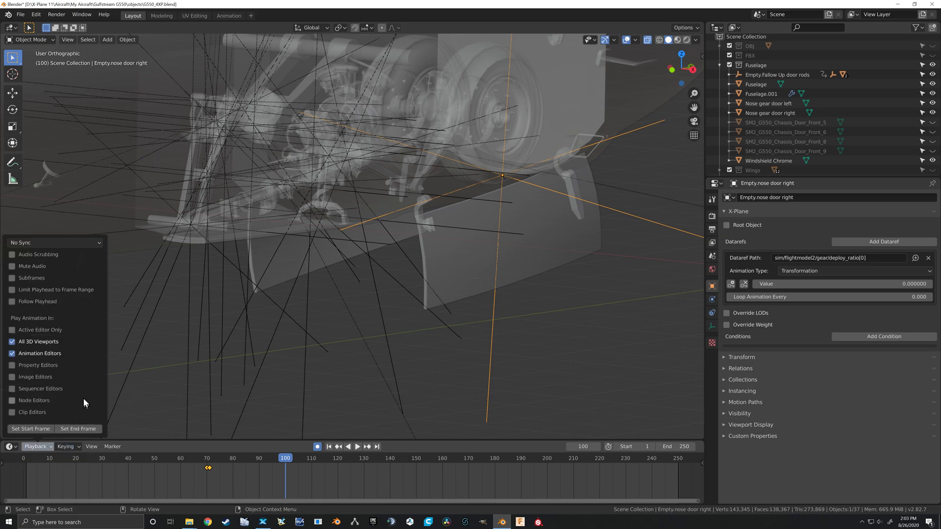
pyautogui.click(78, 446)
pyautogui.click(102, 367)
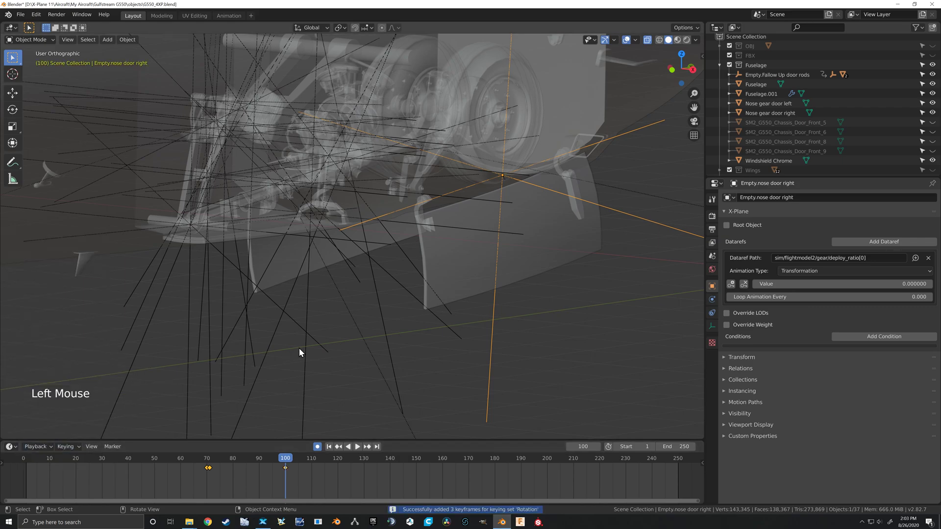
# Select Empty.nose door right.001 and key its rotation at frame 100.
pyautogui.moveTo(422, 346); pyautogui.dragTo(427, 314, button='middle')
pyautogui.scroll(-2, 382, 331)
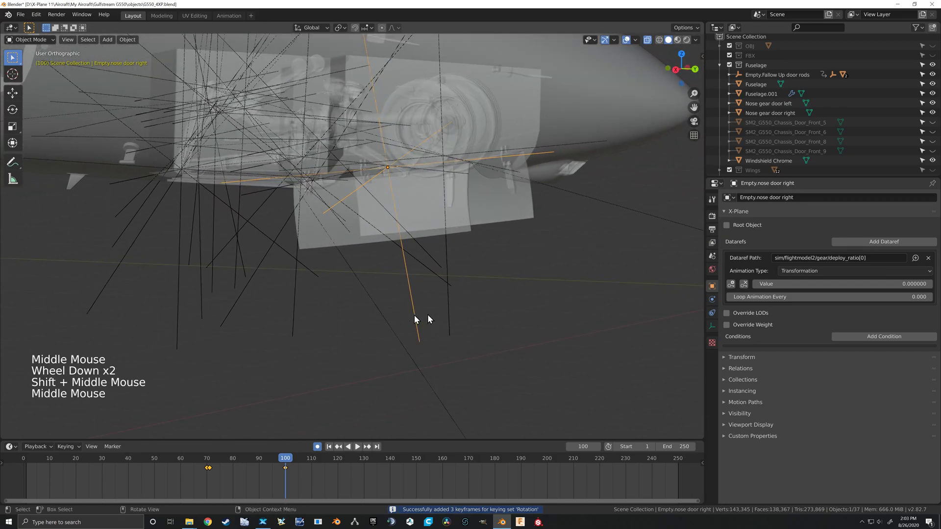
pyautogui.click(451, 314)
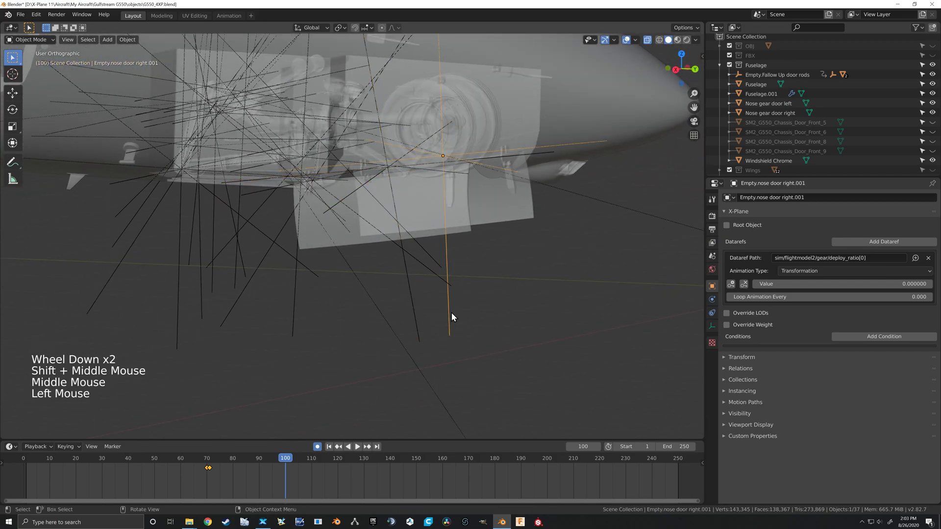
pyautogui.click(72, 446)
pyautogui.click(101, 366)
# Step forward a frame and orbit around the nose gear bay to check the doors.
pyautogui.moveTo(296, 330); pyautogui.dragTo(382, 337, button='middle')
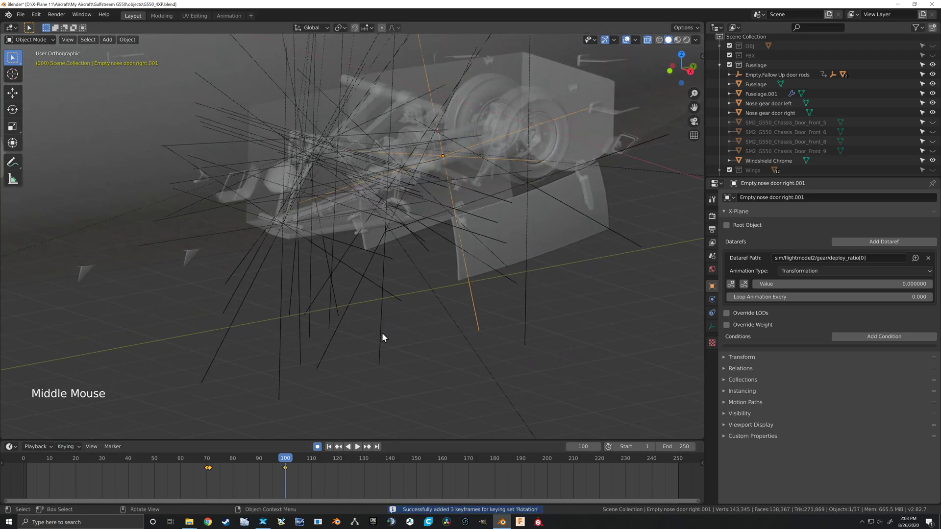
pyautogui.press('Right')
pyautogui.keyDown('shift'); pyautogui.moveTo(401, 319); pyautogui.dragTo(343, 366, button='middle'); pyautogui.keyUp('shift')
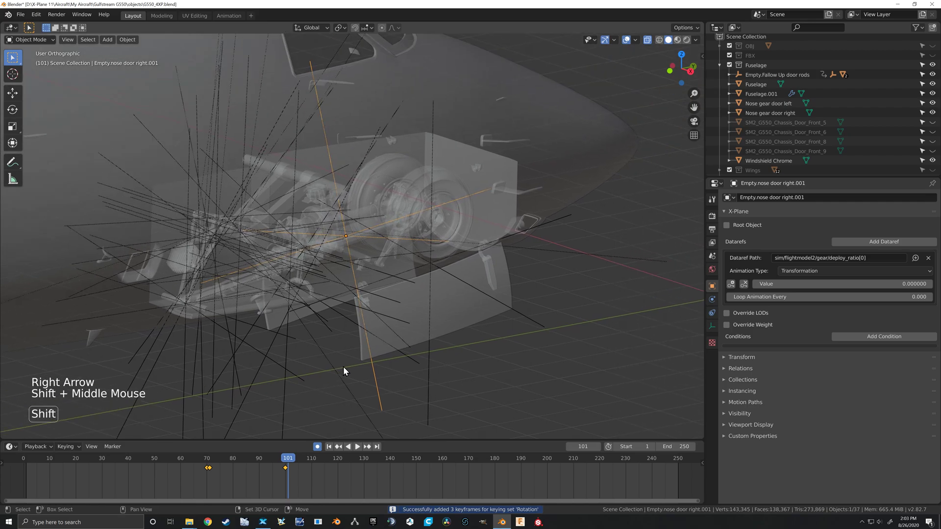
pyautogui.scroll(2, 377, 328)
pyautogui.keyDown('shift'); pyautogui.moveTo(378, 328); pyautogui.dragTo(421, 304, button='middle'); pyautogui.keyUp('shift')
# Rotate the selected door empty −80° about its local Y axis.
pyautogui.press('r')
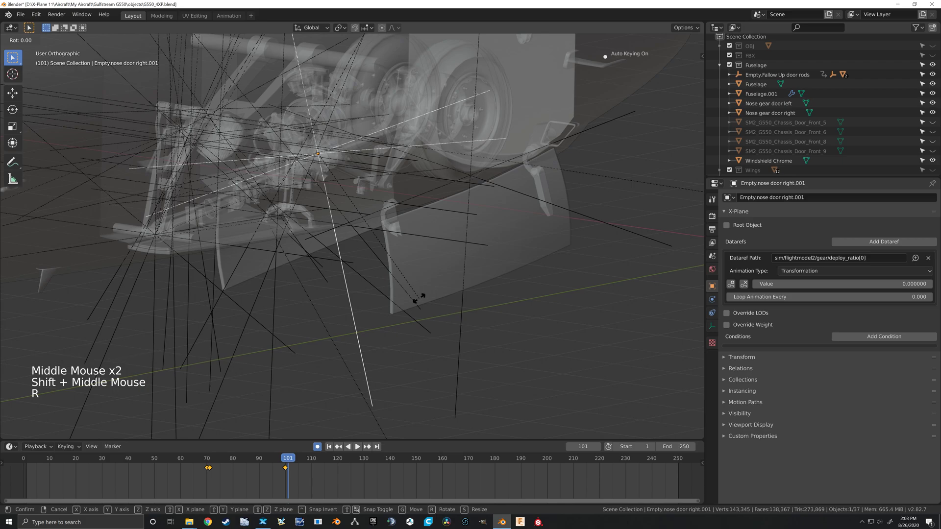
pyautogui.press('y')
pyautogui.press('y')
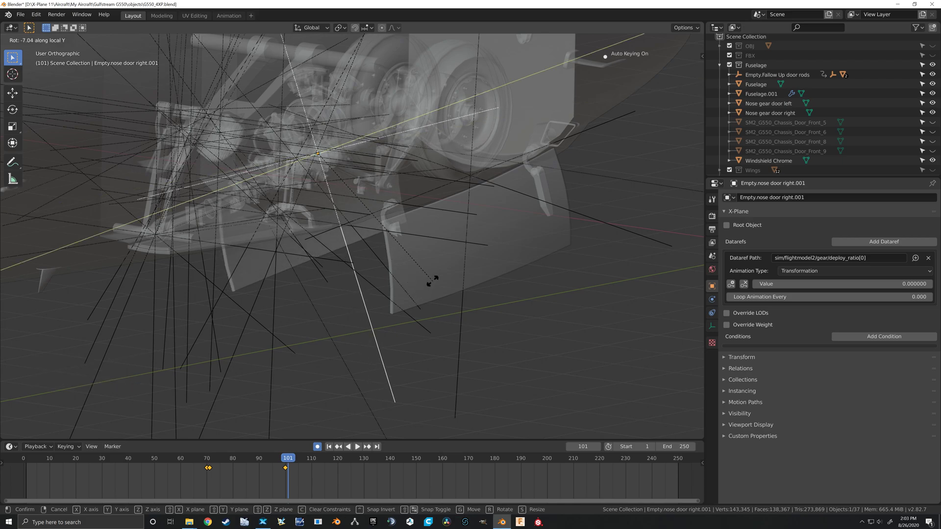
pyautogui.write('-80')
pyautogui.press('Return')
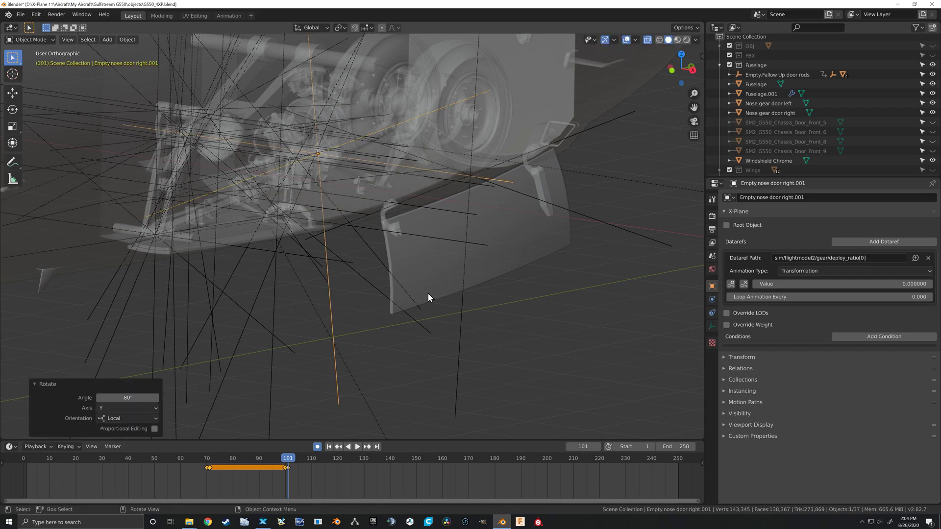
# Rotate Empty.nose door right 80° about its local Y axis.
pyautogui.click(461, 315)
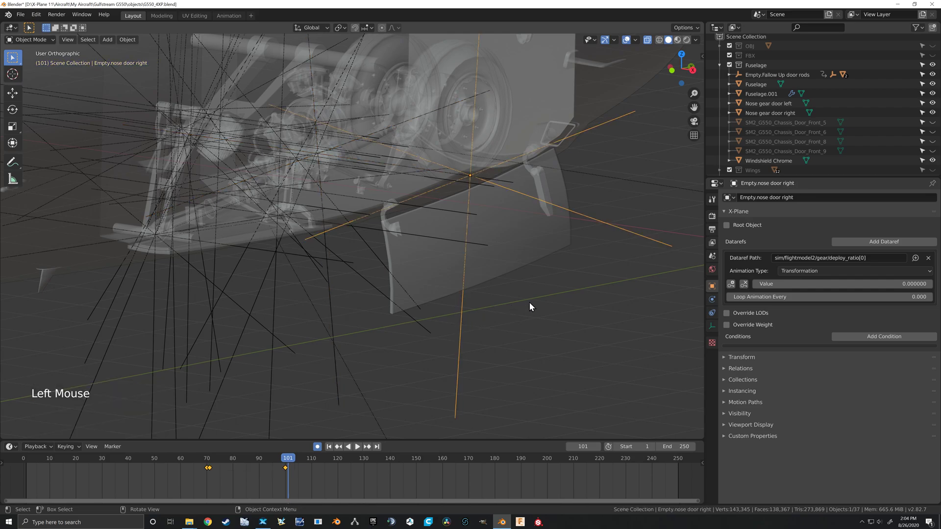
pyautogui.press('r')
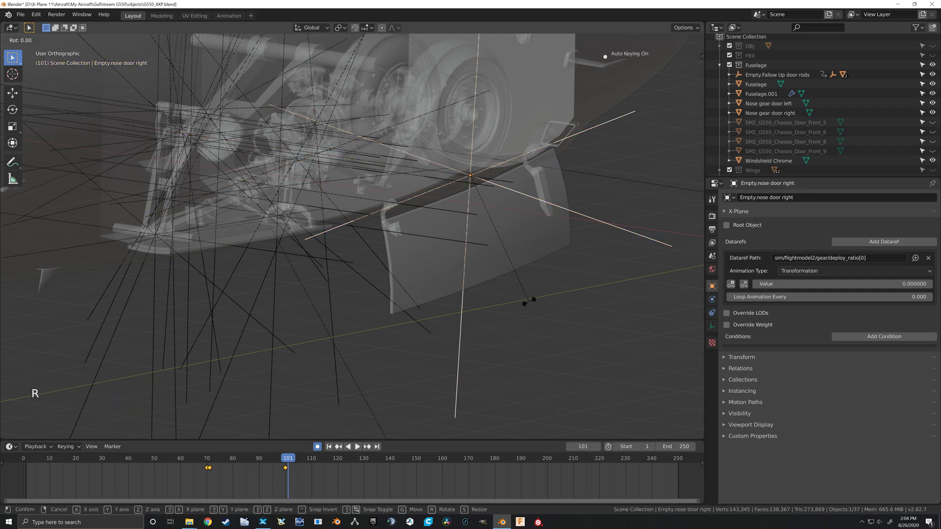
pyautogui.write('yy')
pyautogui.write('80')
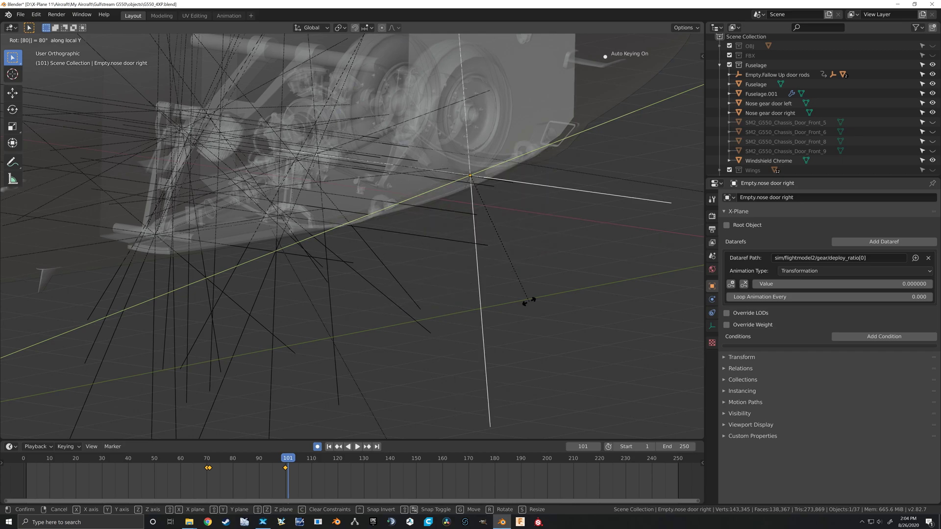
pyautogui.press('Return')
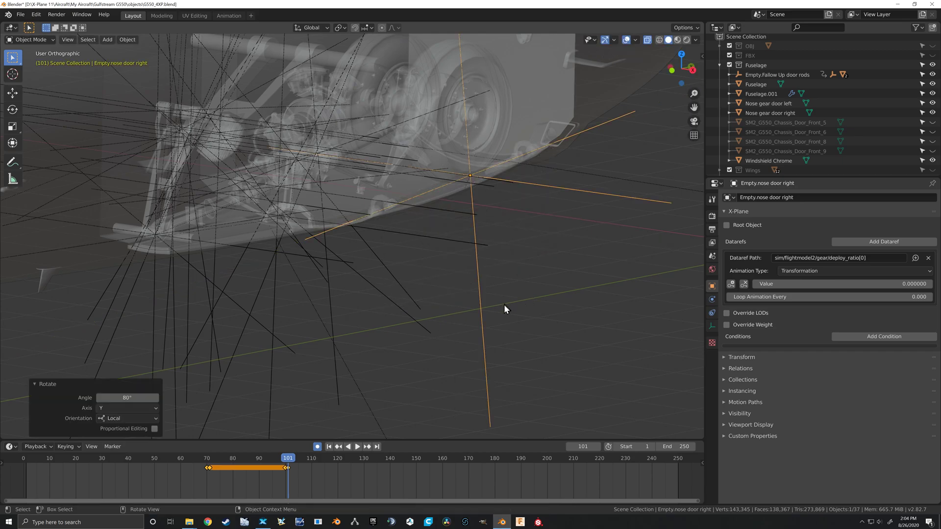
# Zoom out over the nose and turn off X-ray so the fuselage renders solid.
pyautogui.scroll(-1, 504, 304)
pyautogui.moveTo(496, 307)
pyautogui.keyDown('shift'); pyautogui.mouseDown(button='middle')
pyautogui.moveTo(505, 287)
pyautogui.moveTo(500, 309)
pyautogui.mouseUp(button='middle'); pyautogui.keyUp('shift')
pyautogui.scroll(-2, 495, 289)
pyautogui.click(647, 40)
pyautogui.keyDown('shift'); pyautogui.moveTo(580, 243); pyautogui.dragTo(563, 262, button='middle'); pyautogui.keyUp('shift')
# Step back to frame 70 and view the nose gear to confirm the doors close.
pyautogui.press('Left')
pyautogui.press('Left')
pyautogui.press('Left')
pyautogui.press('Left')
pyautogui.press('Left')
pyautogui.press('Left')
pyautogui.press('Left')
pyautogui.press('Left')
pyautogui.press('Left')
pyautogui.press('Left')
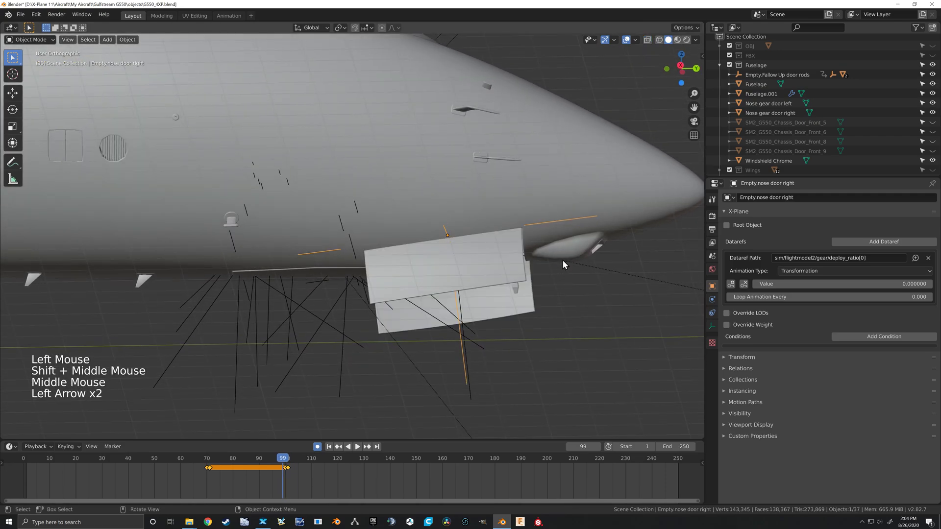
pyautogui.press('Left')
pyautogui.press('Left')
pyautogui.press('Left')
pyautogui.press('Left')
pyautogui.press('Left')
pyautogui.press('Left')
pyautogui.press('Left')
pyautogui.press('Left')
pyautogui.press('Left')
pyautogui.press('Left')
pyautogui.press('Left')
pyautogui.press('Left')
pyautogui.press('Left')
pyautogui.press('Left')
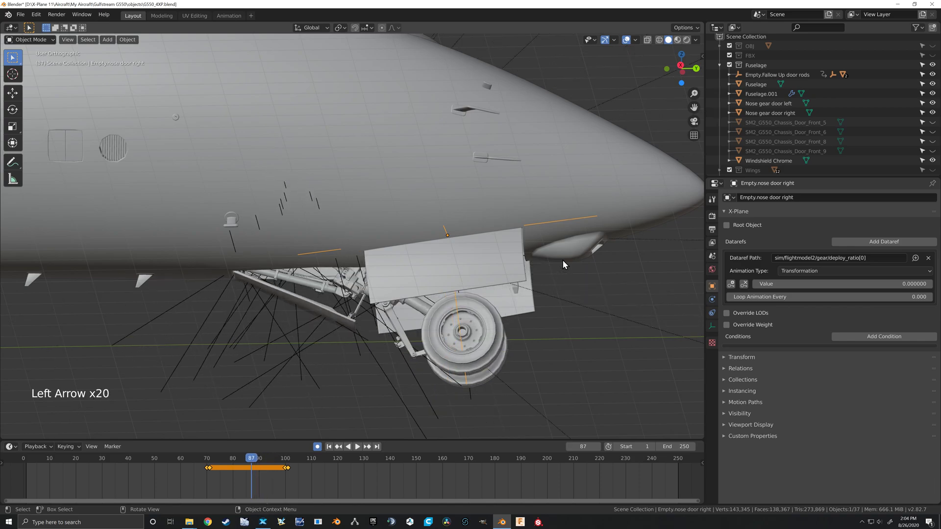
pyautogui.press('Left')
pyautogui.press('Left')
pyautogui.press('Left')
pyautogui.press('Left')
pyautogui.press('Left')
pyautogui.press('Left')
pyautogui.press('Left')
pyautogui.press('Left')
pyautogui.press('Left')
pyautogui.press('Left')
pyautogui.press('Left')
pyautogui.press('Left')
pyautogui.press('Left')
pyautogui.press('Left')
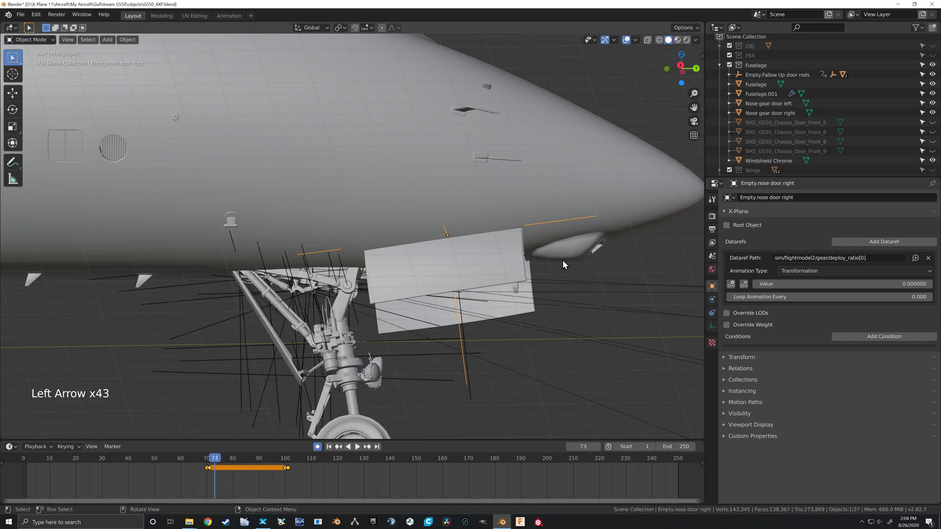
pyautogui.press('Left')
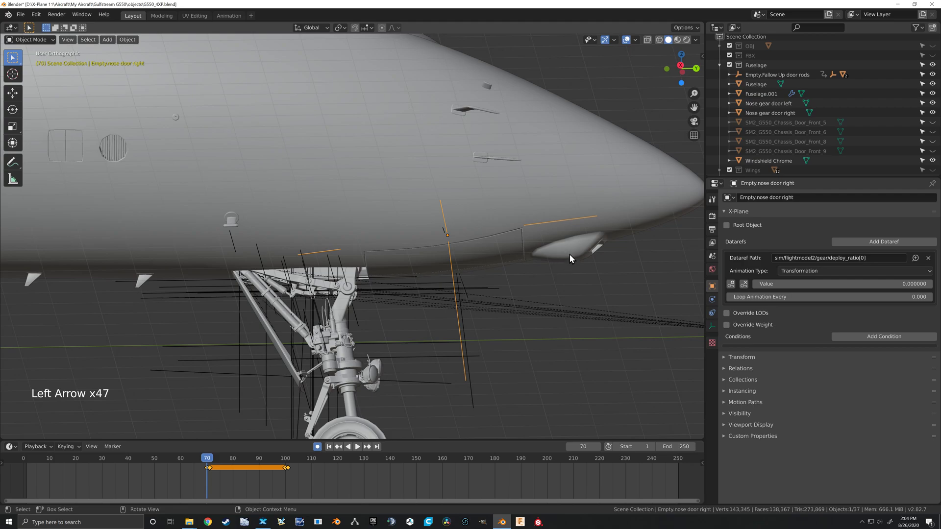
pyautogui.keyDown('shift'); pyautogui.moveTo(560, 284); pyautogui.dragTo(529, 216, button='middle'); pyautogui.keyUp('shift')
pyautogui.scroll(-1, 552, 191)
pyautogui.moveTo(530, 216); pyautogui.dragTo(508, 237, button='middle')
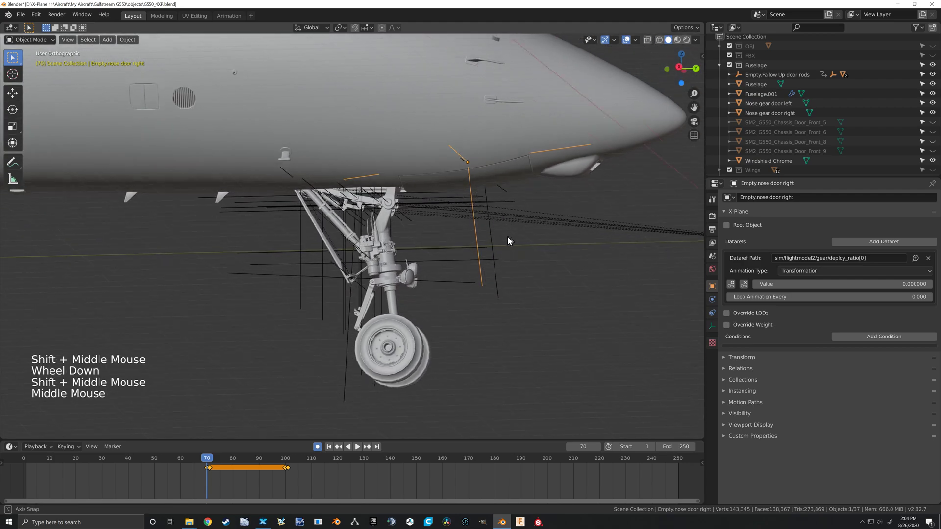
pyautogui.scroll(2, 578, 251)
pyautogui.keyDown('shift'); pyautogui.moveTo(578, 251); pyautogui.dragTo(539, 256, button='middle'); pyautogui.keyUp('shift')
pyautogui.keyDown('shift'); pyautogui.moveTo(496, 218); pyautogui.dragTo(500, 248, button='middle'); pyautogui.keyUp('shift')
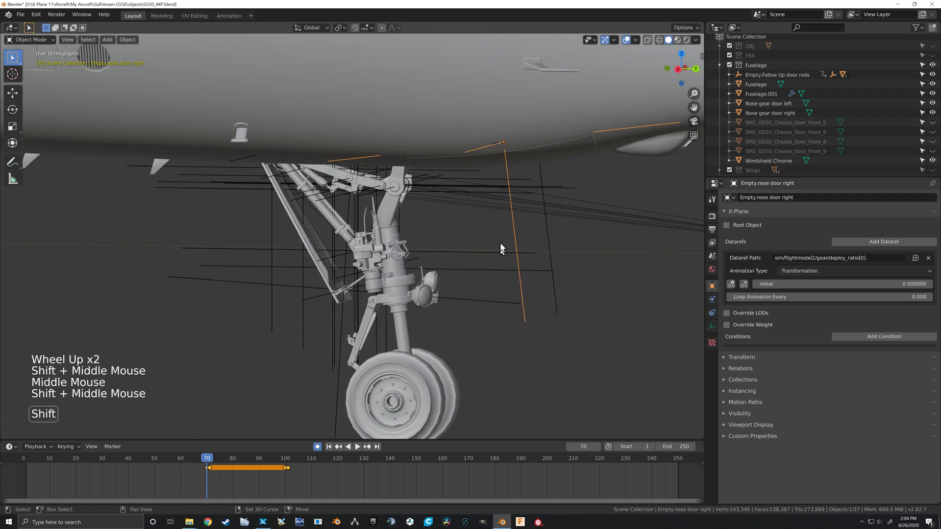
# Key deploy_ratio at 1 on frame 70 for both right nose door empties.
pyautogui.click(570, 188)
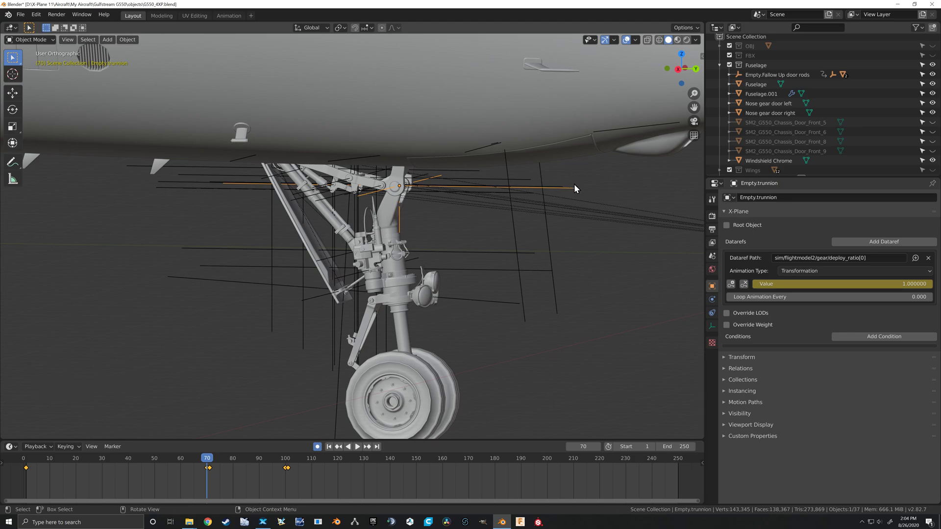
pyautogui.click(548, 240)
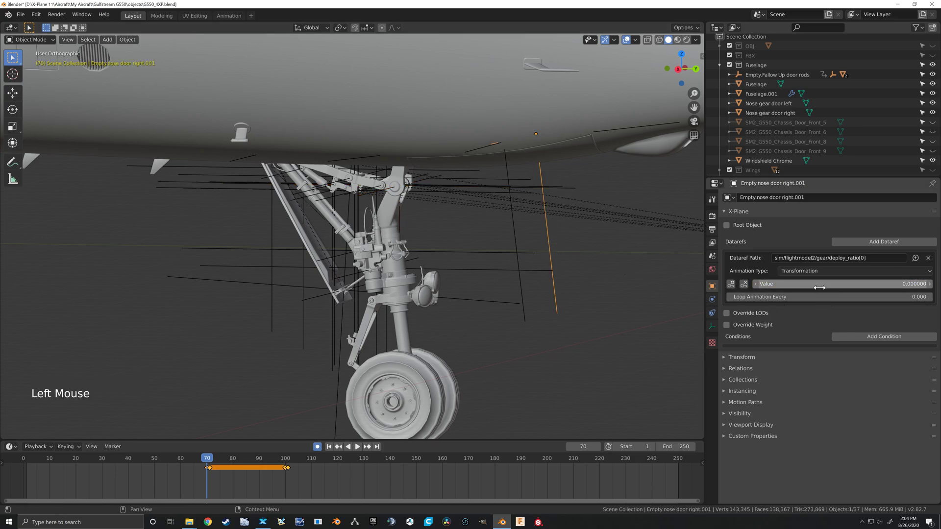
pyautogui.moveTo(808, 283); pyautogui.dragTo(820, 282)
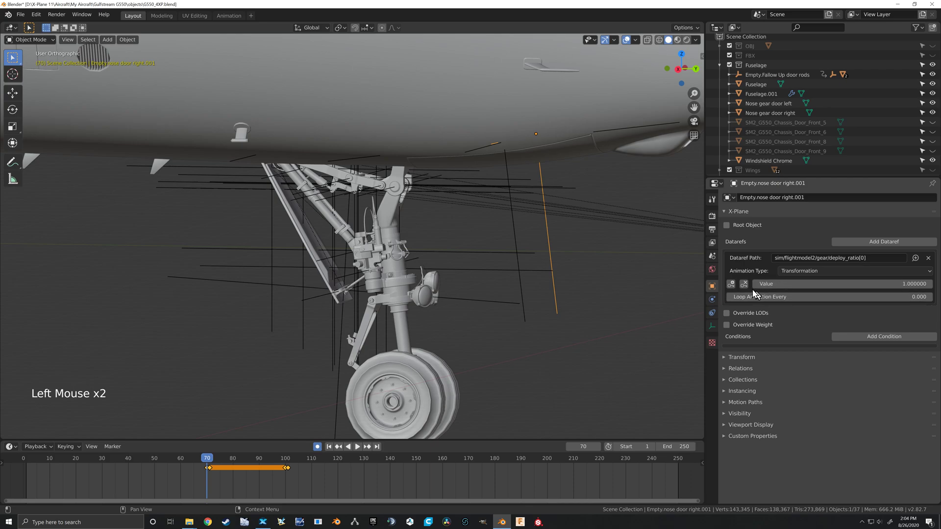
pyautogui.click(732, 284)
pyautogui.click(517, 286)
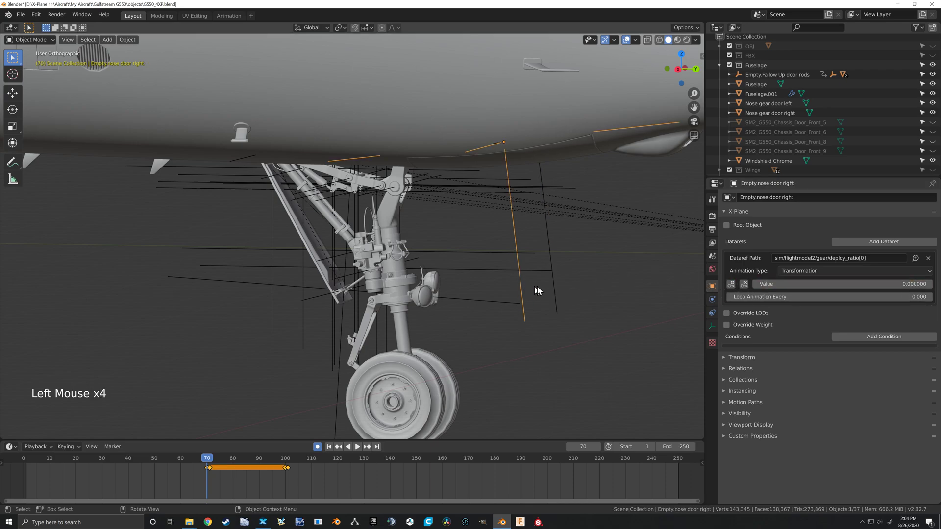
pyautogui.click(779, 284)
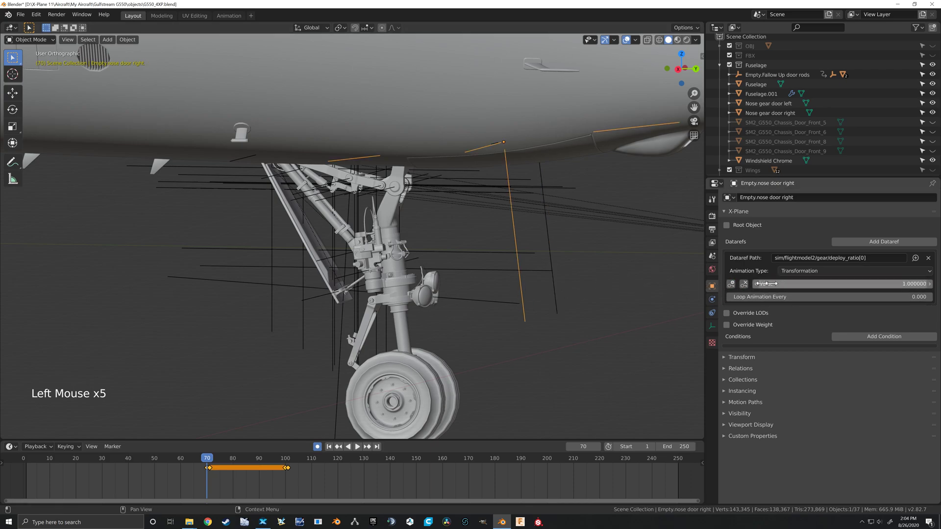
pyautogui.click(730, 285)
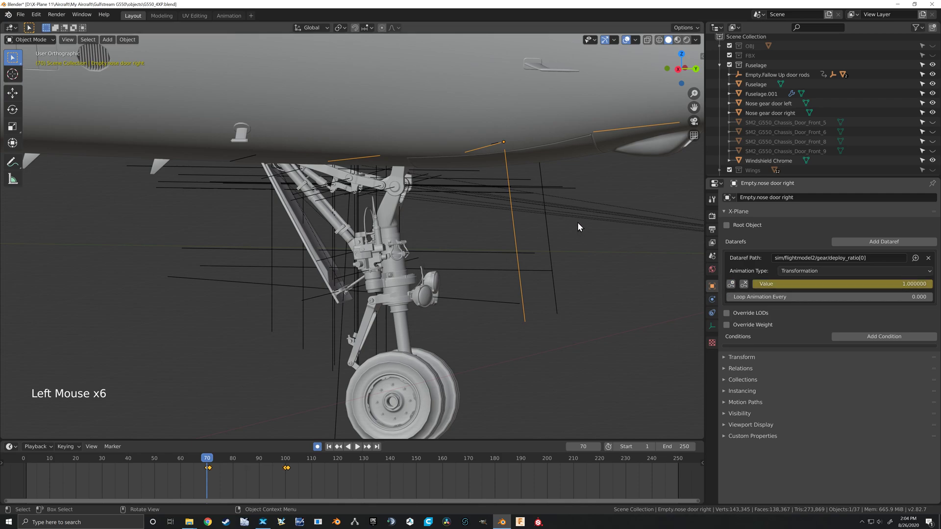
# Key deploy_ratio at 0.9 on frame 71 for both right nose door empties.
pyautogui.press('Right')
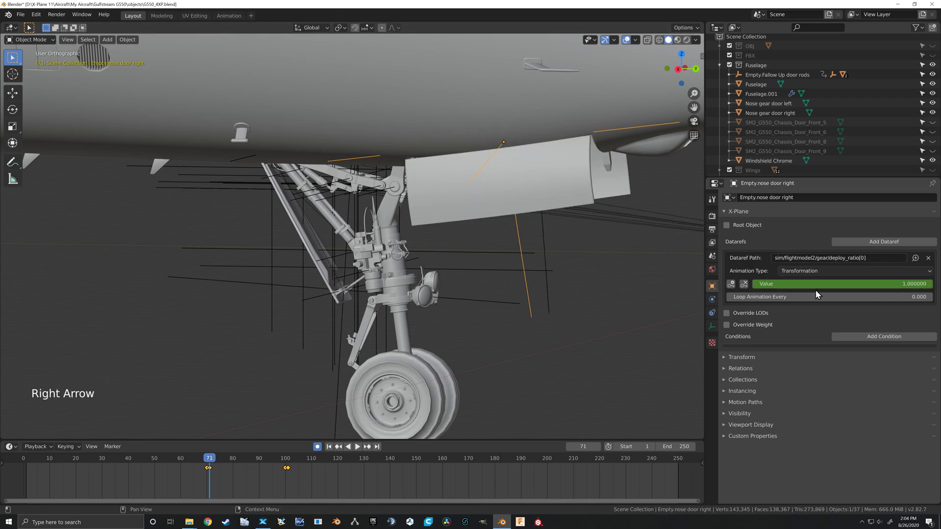
pyautogui.click(830, 284)
pyautogui.press('BackSpace')
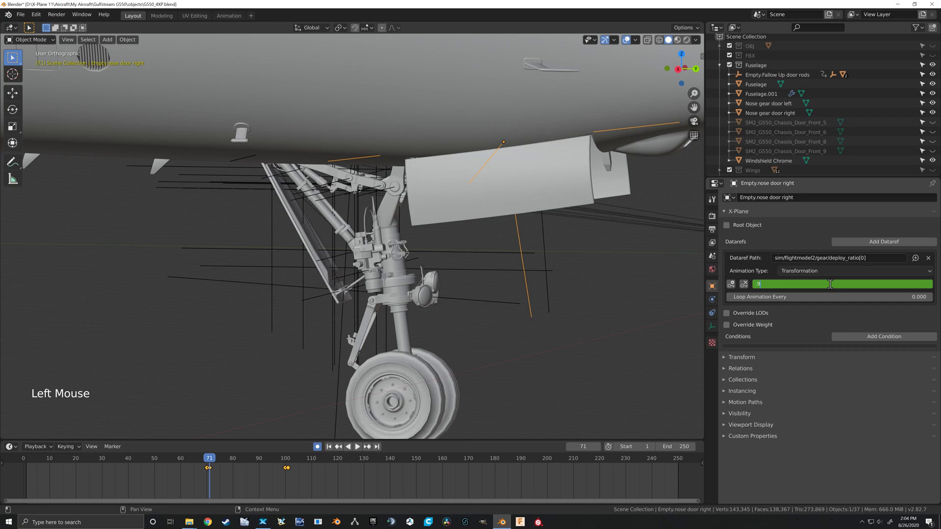
pyautogui.write('.9')
pyautogui.press('Return')
pyautogui.click(602, 343)
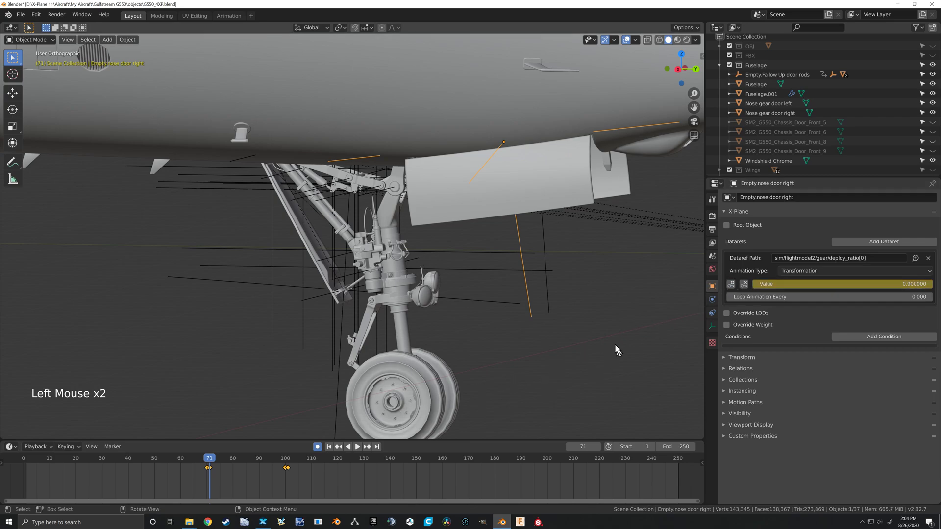
pyautogui.click(549, 298)
pyautogui.click(791, 285)
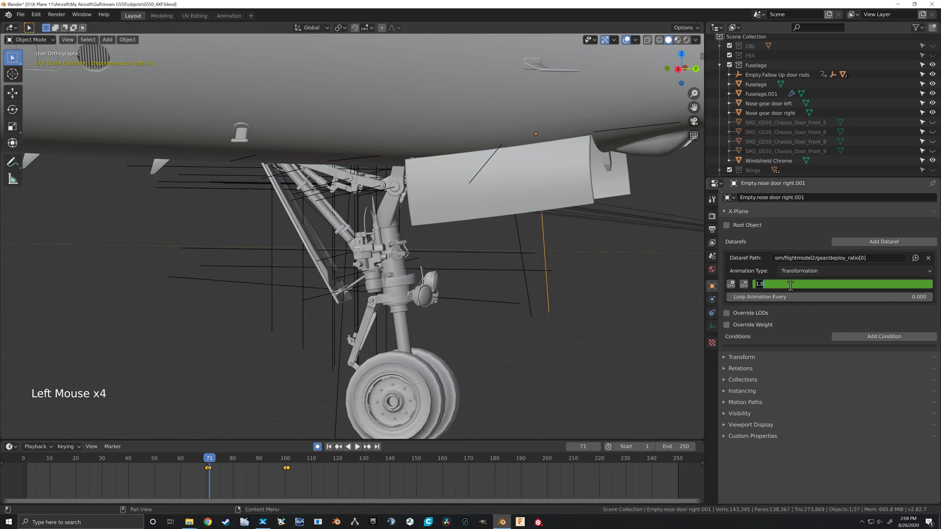
pyautogui.write('.9')
pyautogui.press('Return')
pyautogui.click(731, 284)
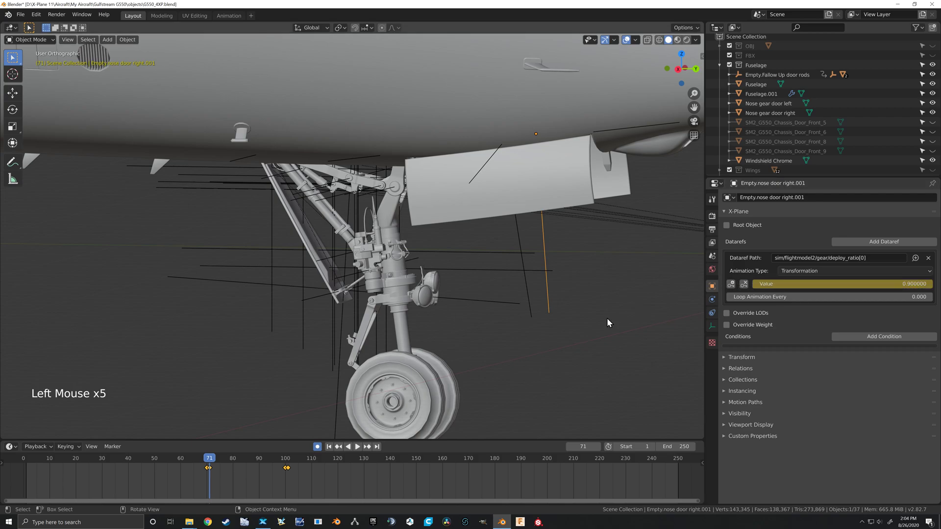
# Key deploy_ratio at 0.1 on frame 100 for both right nose door empties.
pyautogui.press('Right')
pyautogui.press('Right')
pyautogui.press('Right')
pyautogui.press('Right')
pyautogui.press('Right')
pyautogui.press('Right')
pyautogui.press('Right')
pyautogui.press('Right')
pyautogui.press('Right')
pyautogui.press('Right')
pyautogui.press('Right')
pyautogui.press('Right')
pyautogui.press('Right')
pyautogui.press('Right')
pyautogui.press('Right')
pyautogui.press('Right')
pyautogui.press('Right')
pyautogui.press('Right')
pyautogui.press('Right')
pyautogui.press('Right')
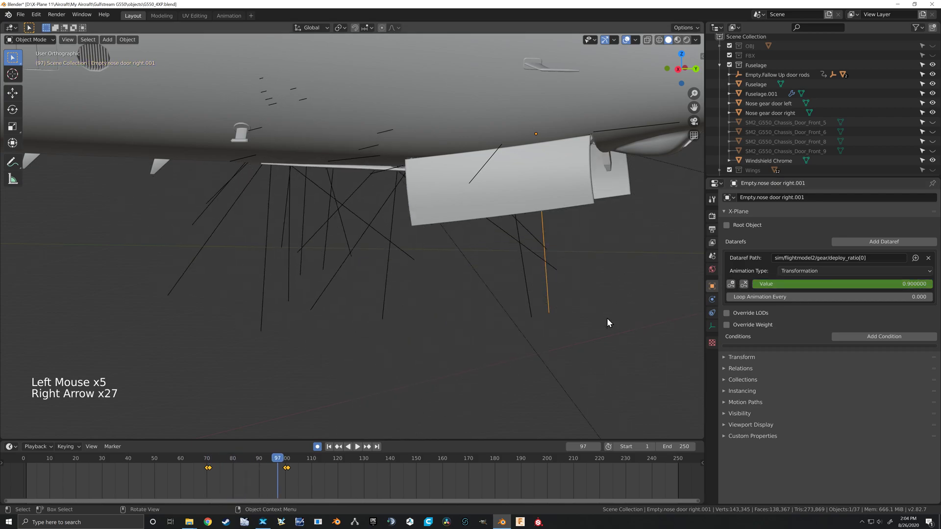
pyautogui.press('Right')
pyautogui.press('Right')
pyautogui.press('Right')
pyautogui.click(800, 285)
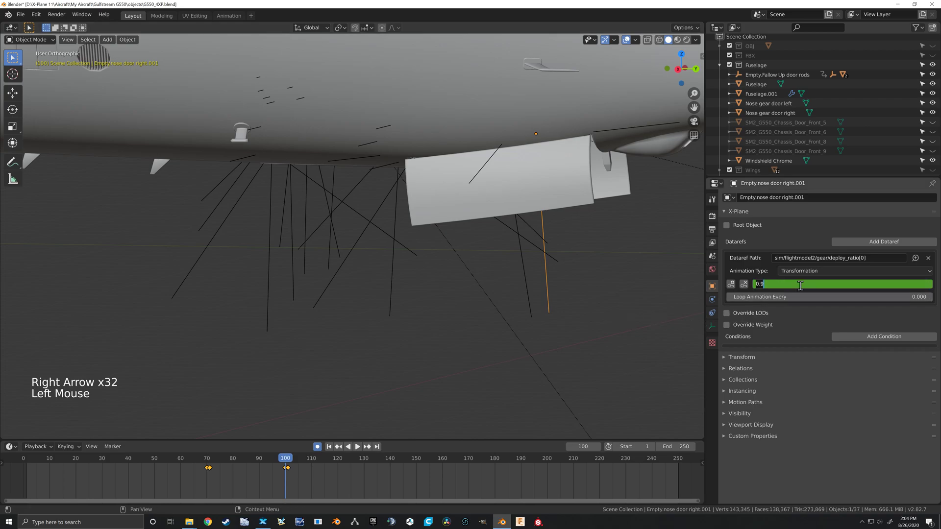
pyautogui.write('0.1')
pyautogui.press('Return')
pyautogui.click(731, 285)
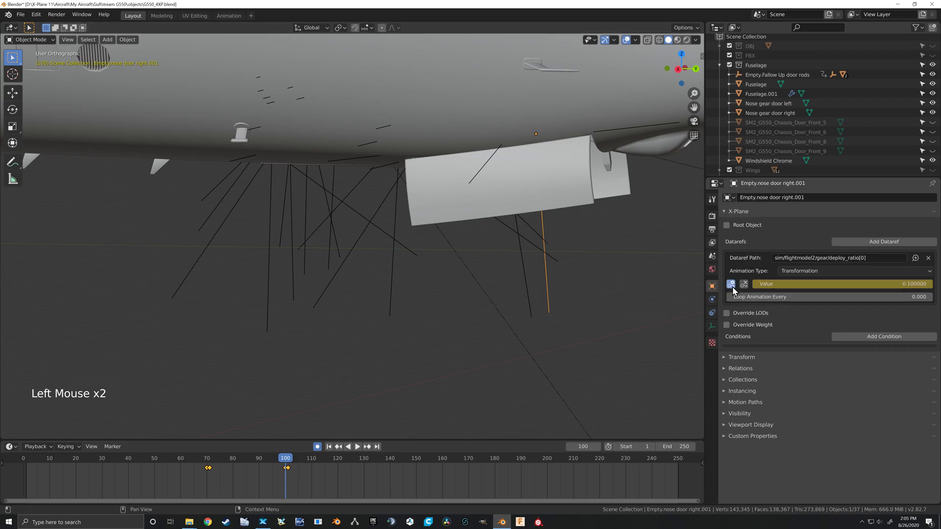
pyautogui.click(529, 305)
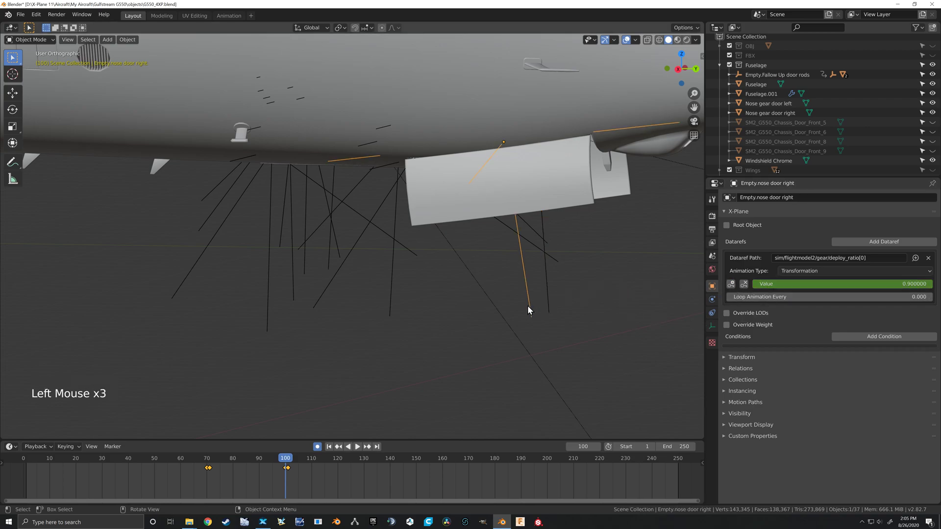
pyautogui.click(805, 287)
pyautogui.write('0.1')
pyautogui.press('Return')
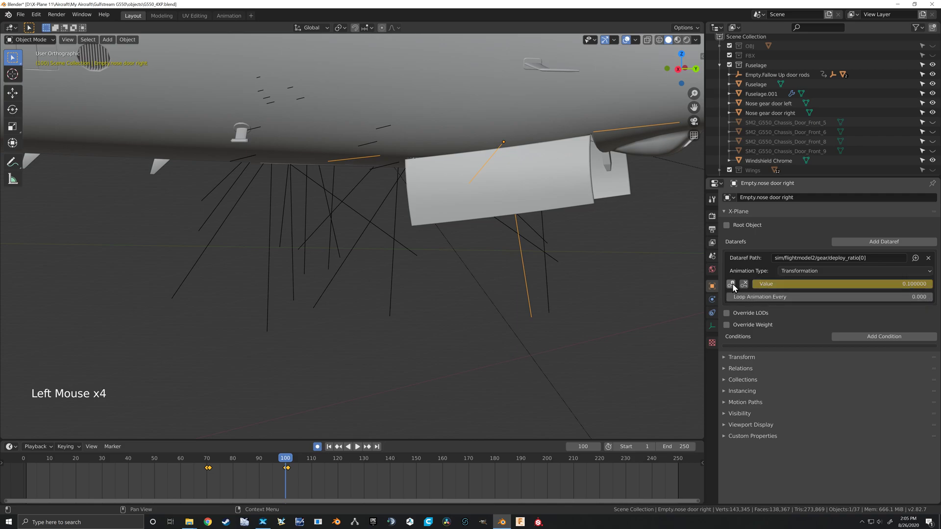
pyautogui.click(731, 284)
# Key deploy_ratio at 0 on frame 101 for both right nose door empties.
pyautogui.press('Right')
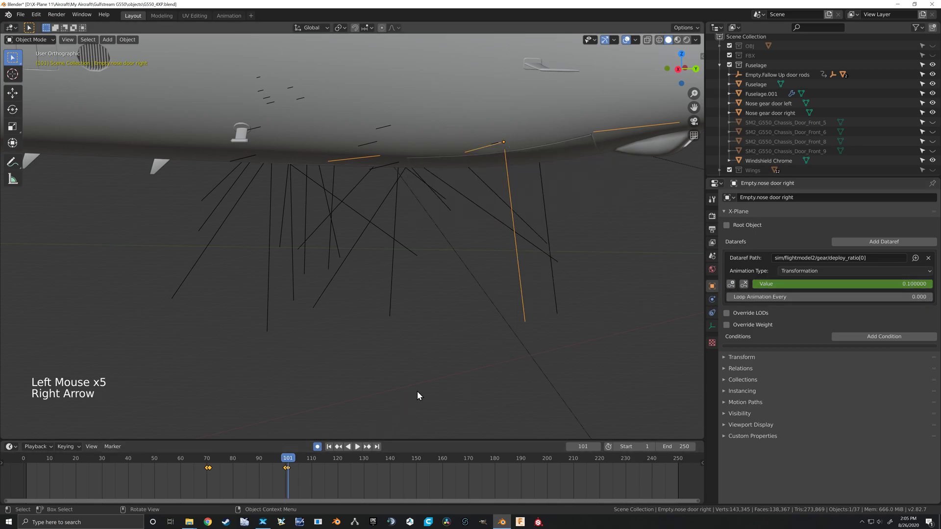
pyautogui.click(805, 285)
pyautogui.write('0')
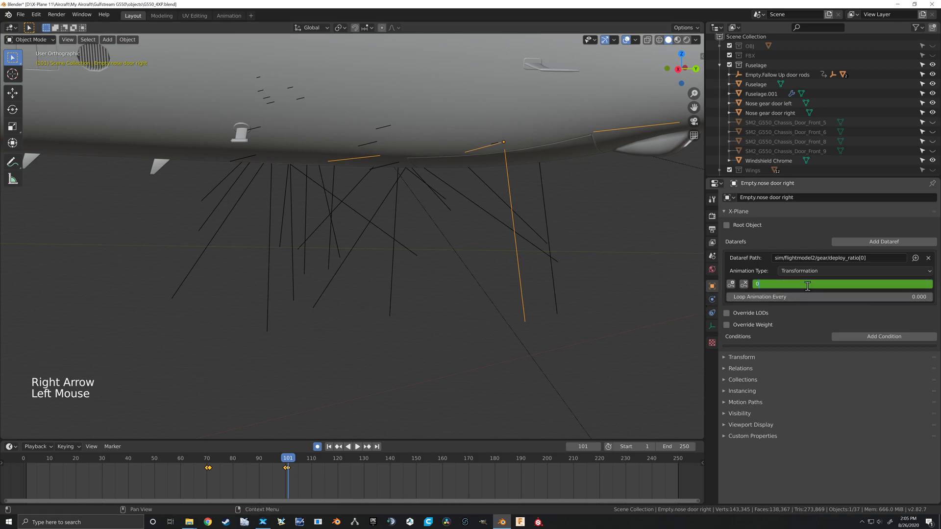
pyautogui.press('Return')
pyautogui.click(732, 285)
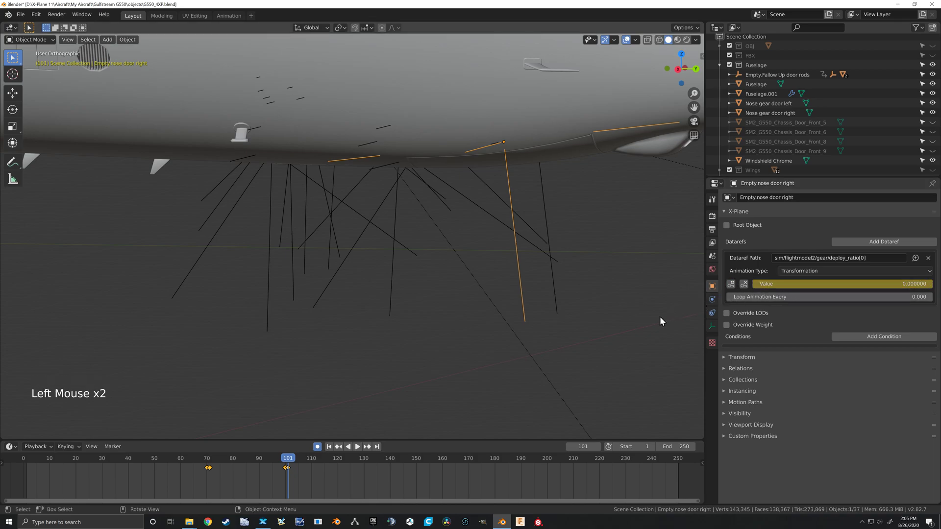
pyautogui.click(556, 300)
pyautogui.click(822, 286)
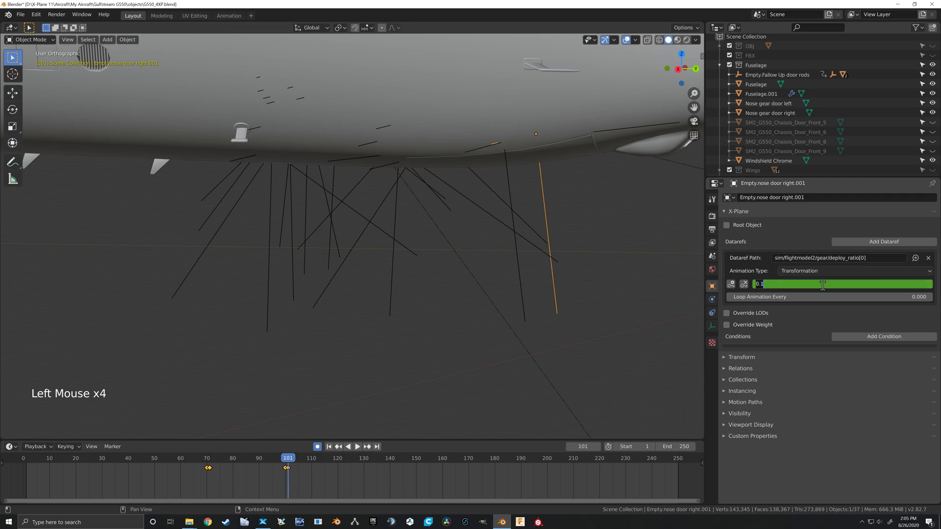
pyautogui.click(732, 285)
# Return to frame 70 and pan toward the nose gear to check the door.
pyautogui.press('Left')
pyautogui.press('Left')
pyautogui.press('Left')
pyautogui.press('Left')
pyautogui.press('Left')
pyautogui.press('Left')
pyautogui.press('Left')
pyautogui.press('Left')
pyautogui.press('Left')
pyautogui.press('Left')
pyautogui.press('Left')
pyautogui.press('Left')
pyautogui.press('Left')
pyautogui.press('Left')
pyautogui.press('Left')
pyautogui.press('Left')
pyautogui.press('Left')
pyautogui.press('Left')
pyautogui.press('Left')
pyautogui.press('Left')
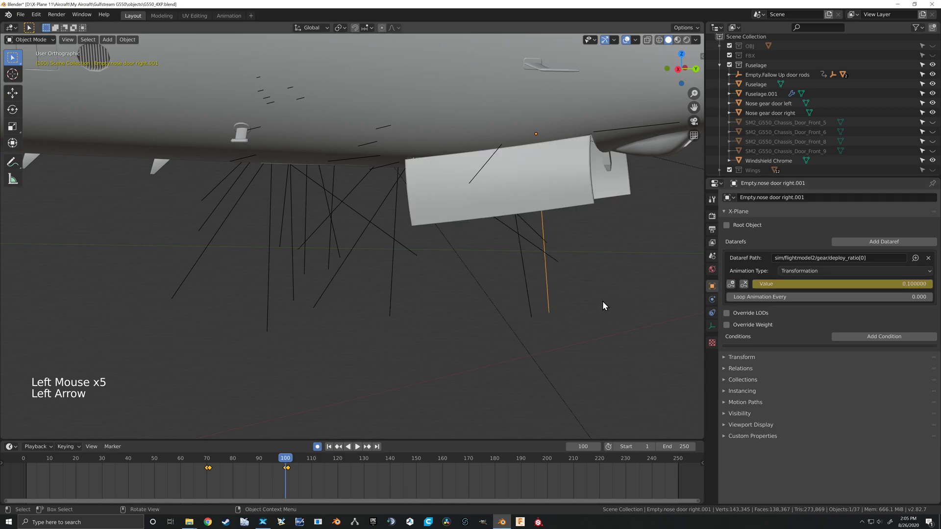
pyautogui.press('Left')
pyautogui.press('Left')
pyautogui.press('Left')
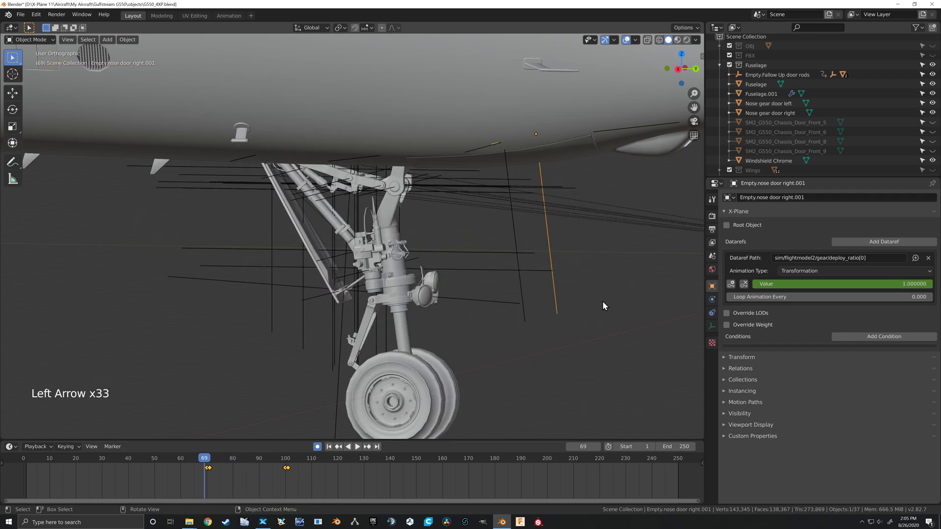
pyautogui.press('Right')
pyautogui.scroll(-2, 602, 301)
pyautogui.keyDown('shift'); pyautogui.moveTo(601, 305); pyautogui.dragTo(498, 301, button='middle'); pyautogui.keyUp('shift')
pyautogui.scroll(2, 496, 299)
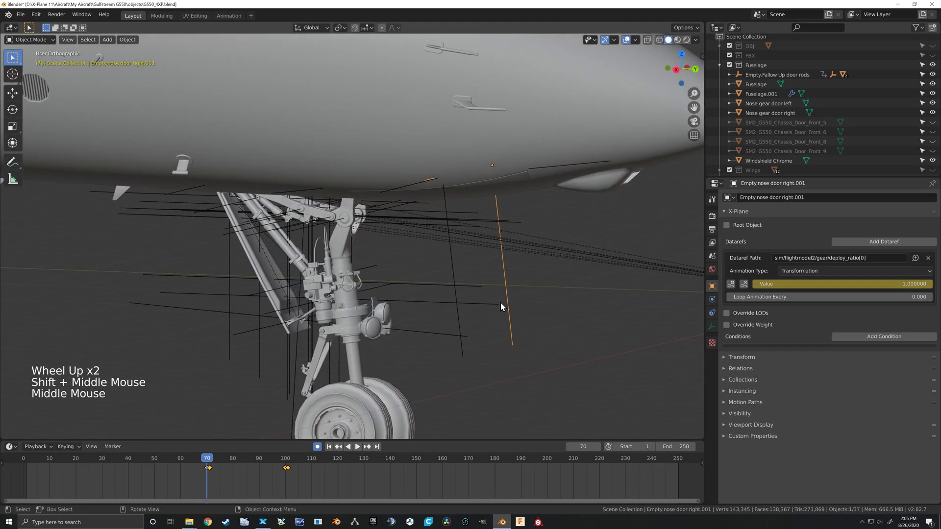
# Export the aircraft OBJs, save G550_4XP.blend, and switch to X-Plane.
pyautogui.click(713, 256)
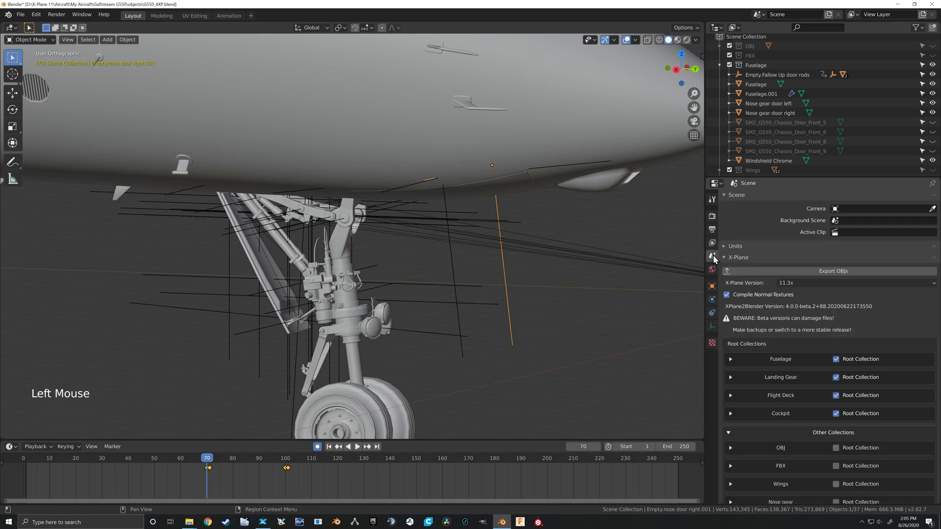
pyautogui.click(825, 271)
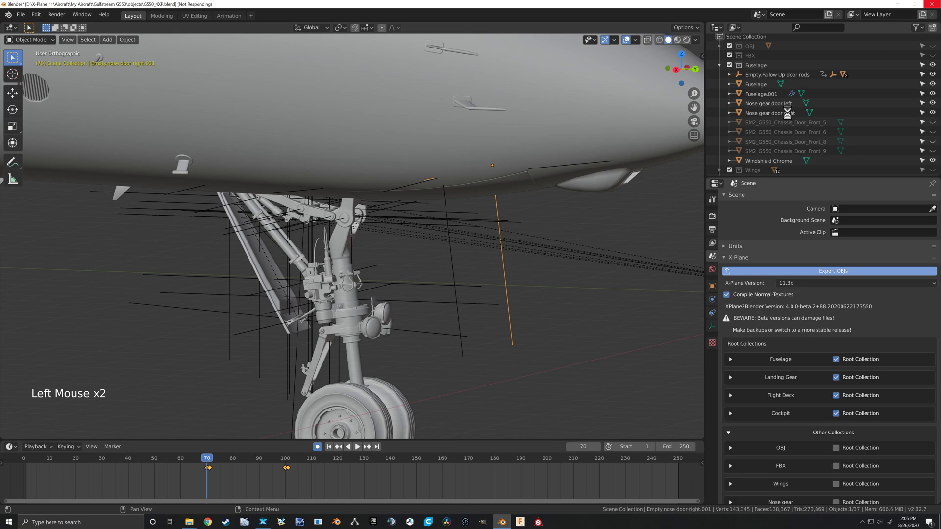
pyautogui.click(719, 65)
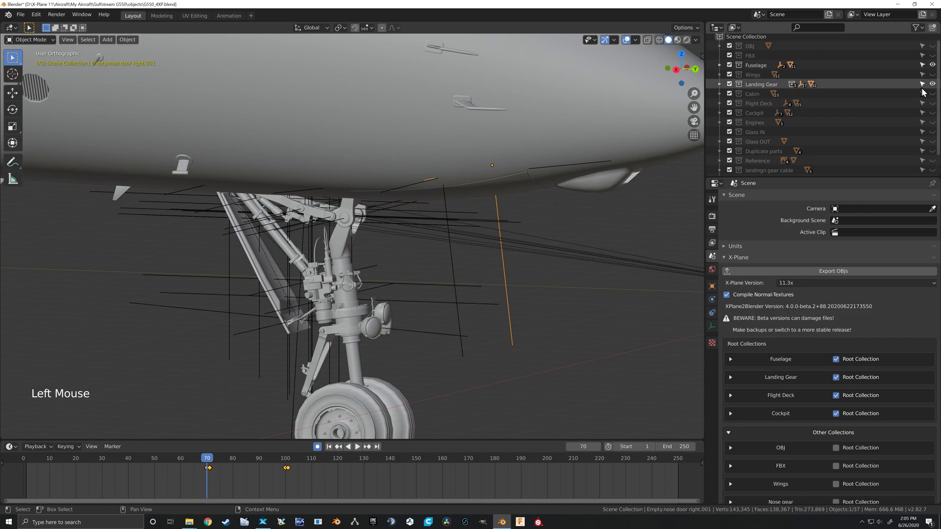
pyautogui.hotkey('ctrl', 's')
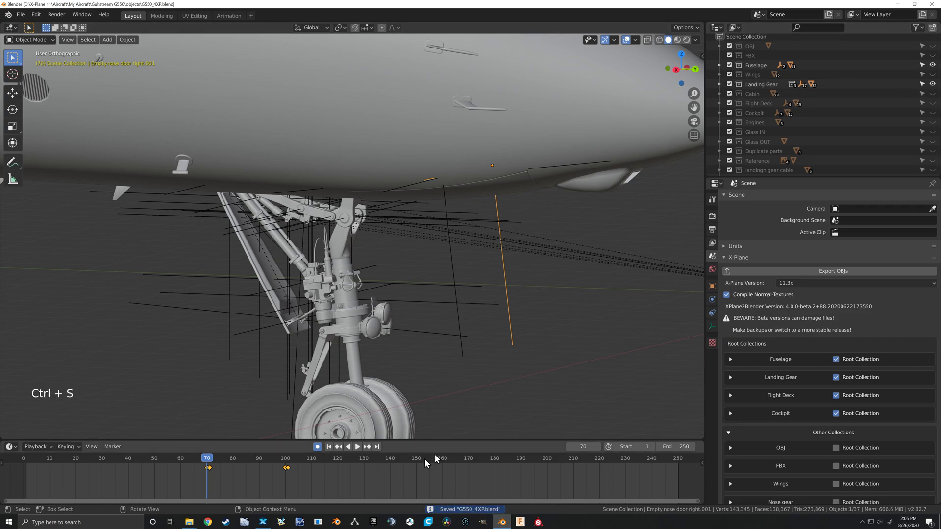
pyautogui.click(263, 522)
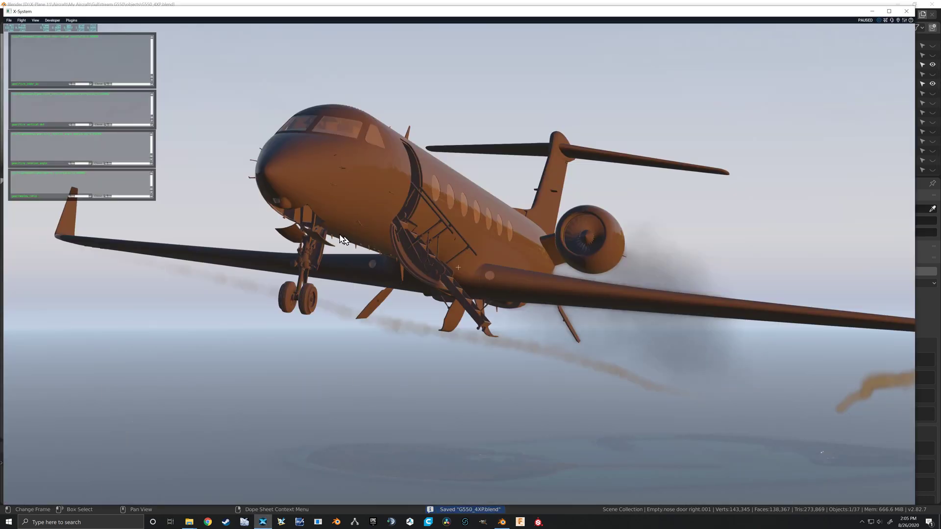
# Reload the G550 with its updated art, view it externally, and unpause the sim.
pyautogui.click(52, 20)
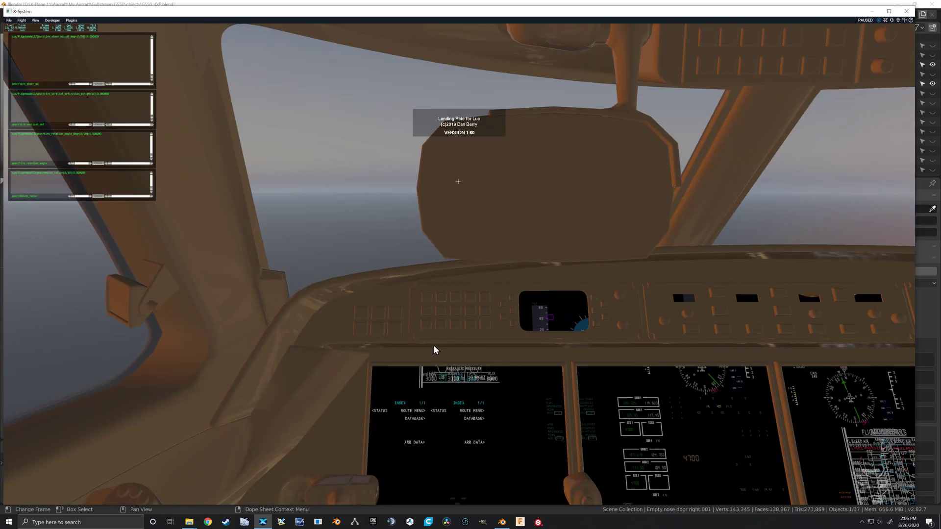
pyautogui.hotkey('shift', '8')
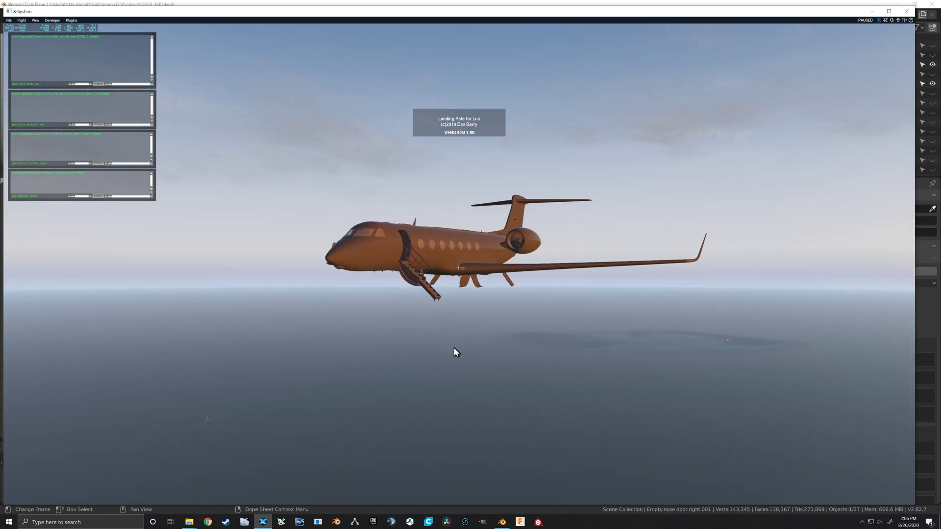
pyautogui.moveTo(454, 348); pyautogui.dragTo(438, 346, button='right')
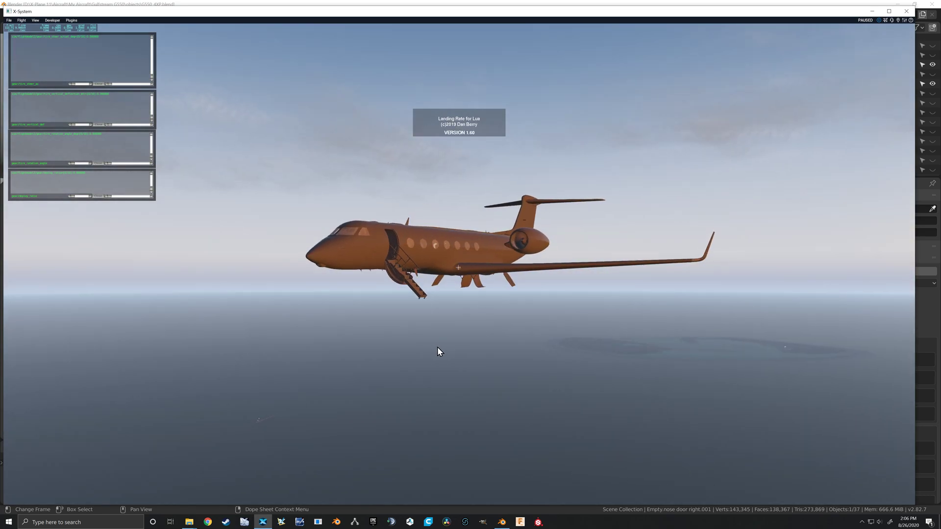
pyautogui.press('p')
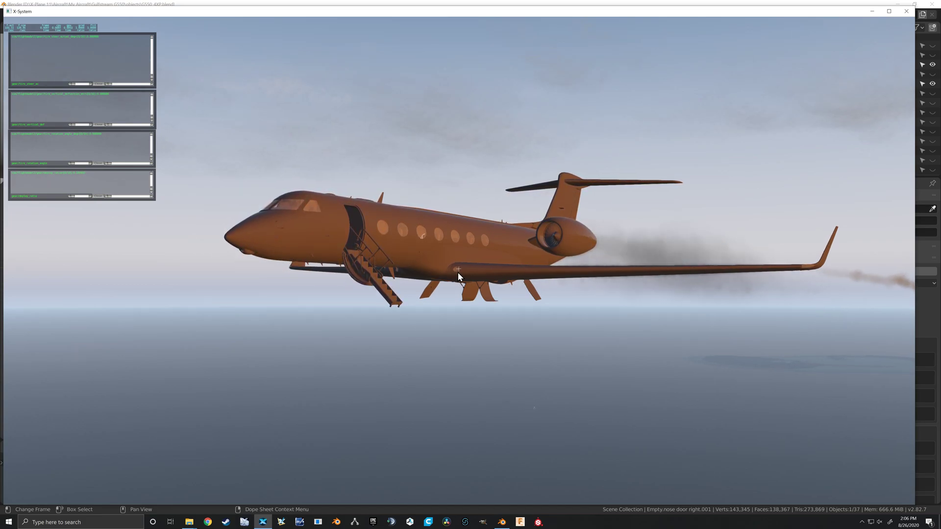
# Pause X-Plane, return to Blender, and show the door empty's transform sidebar.
pyautogui.press('p')
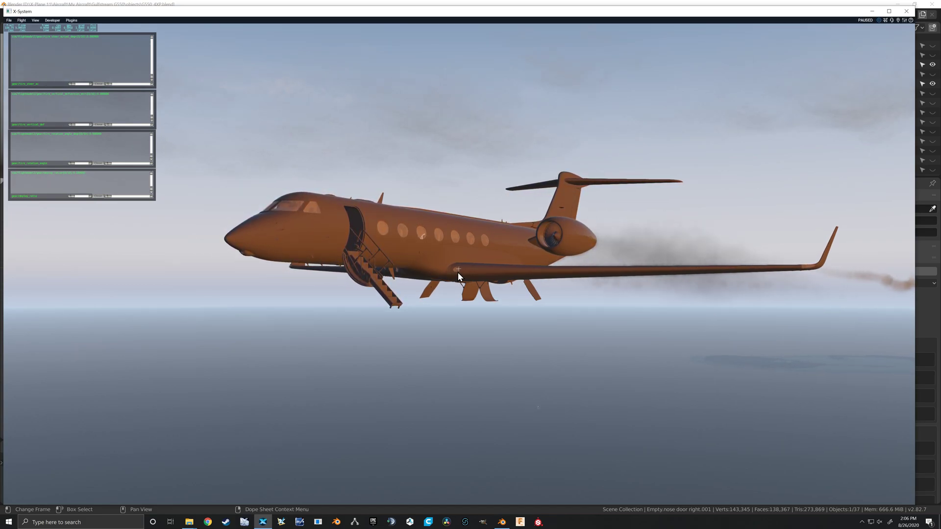
pyautogui.click(502, 523)
pyautogui.scroll(-1, 513, 260)
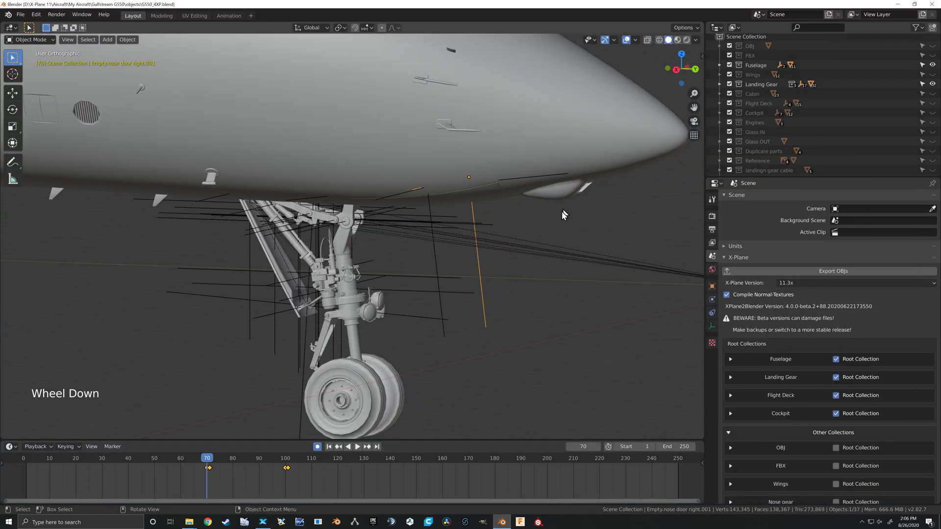
pyautogui.press('n')
pyautogui.click(631, 143)
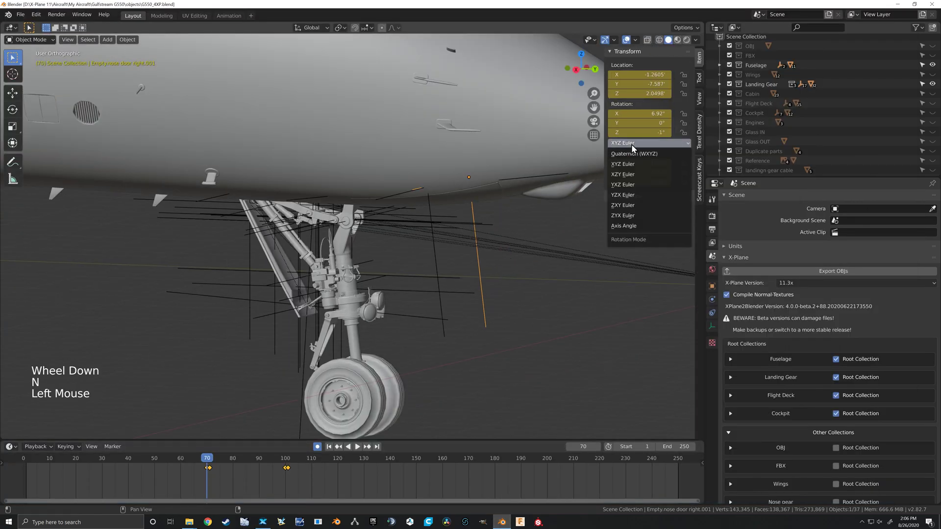
pyautogui.click(631, 144)
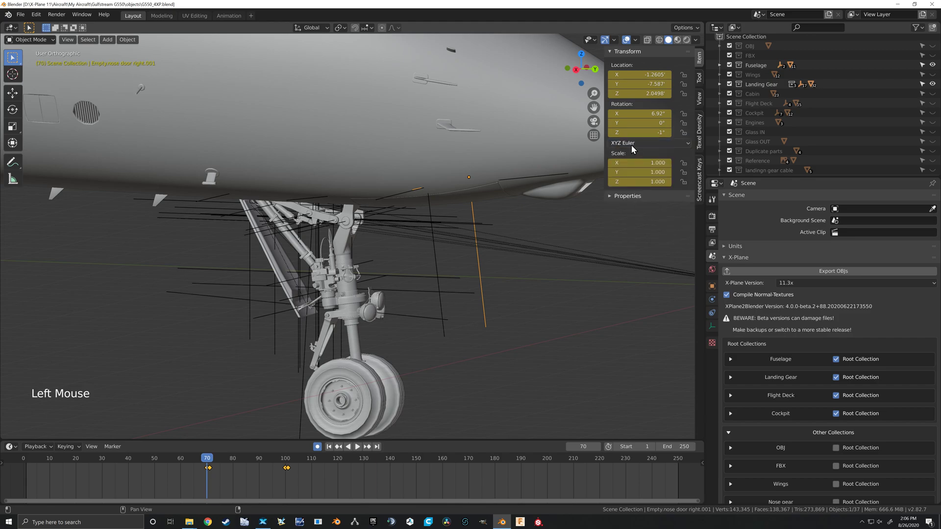
pyautogui.keyDown('shift'); pyautogui.moveTo(604, 237); pyautogui.dragTo(435, 214, button='middle'); pyautogui.keyUp('shift')
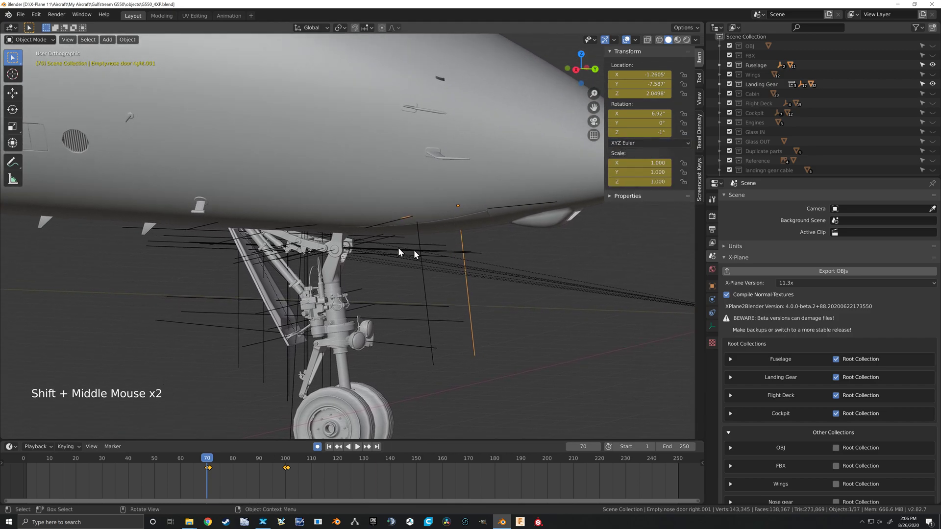
# Switch the rotation mode to Quaternion (WXYZ), then back to XYZ Euler.
pyautogui.click(628, 143)
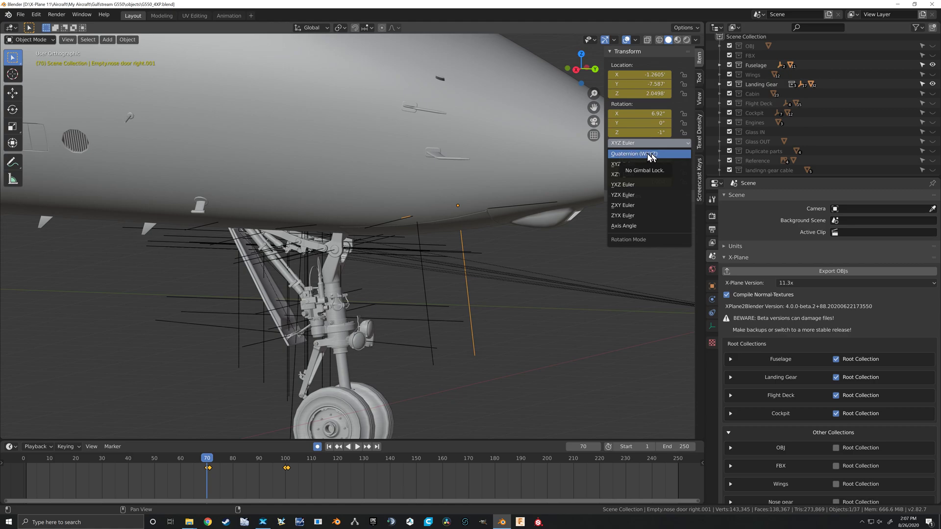
pyautogui.click(643, 154)
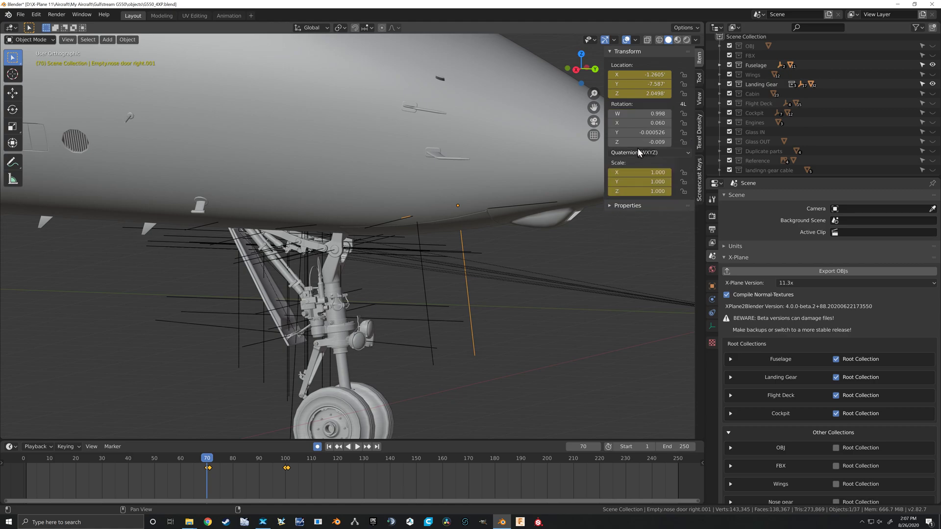
pyautogui.click(636, 152)
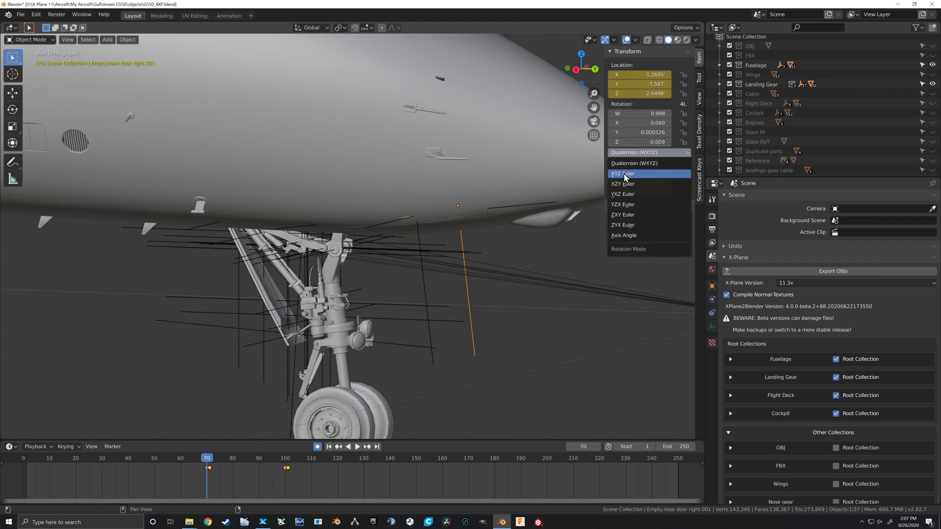
pyautogui.click(632, 175)
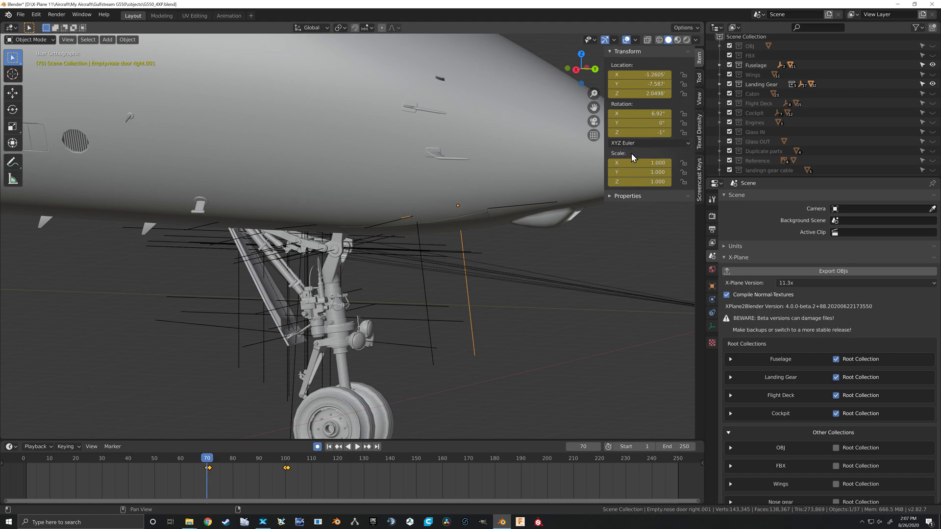